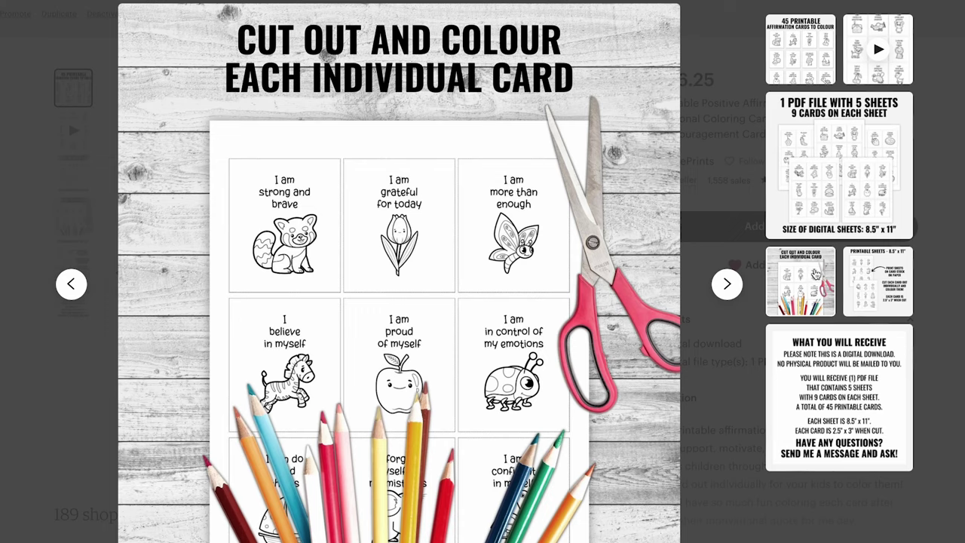
View the listing's 'What You Will Receive' image, then scroll through the coloring-page search results
{"action": "left_click", "coordinate": [884, 386]}
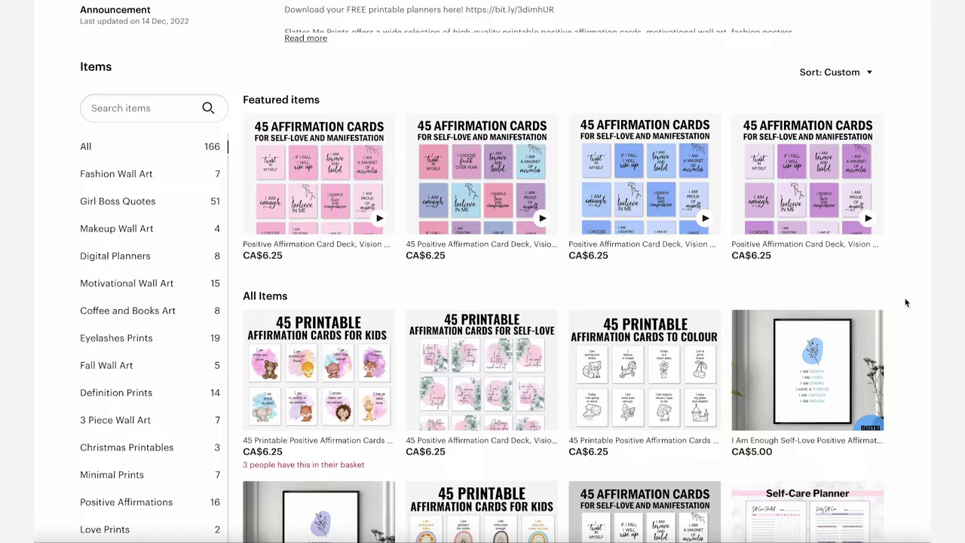
{"action": "scroll", "coordinate": [905, 298], "scroll_direction": "down", "scroll_amount": 5}
{"action": "scroll", "coordinate": [905, 303], "scroll_direction": "down", "scroll_amount": 5}
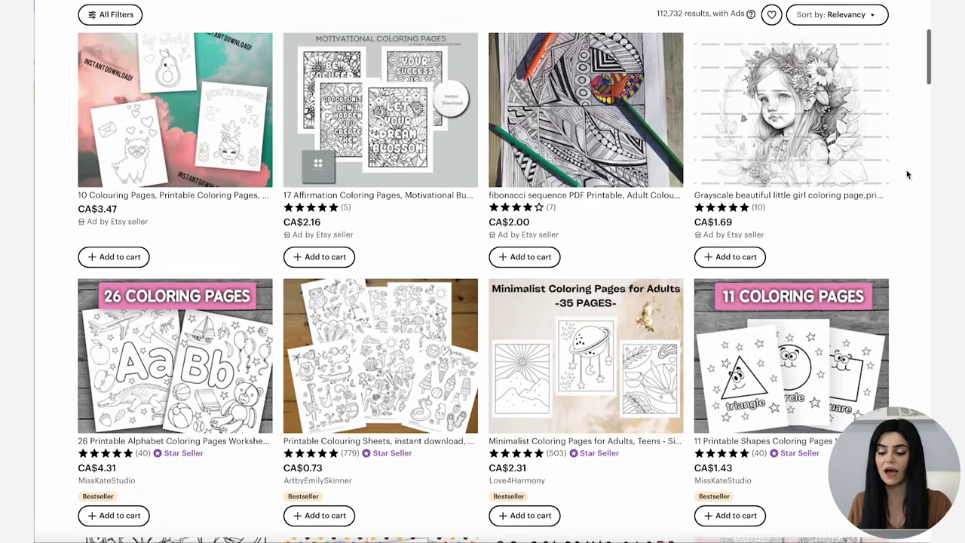
{"action": "scroll", "coordinate": [906, 174], "scroll_direction": "down", "scroll_amount": 4}
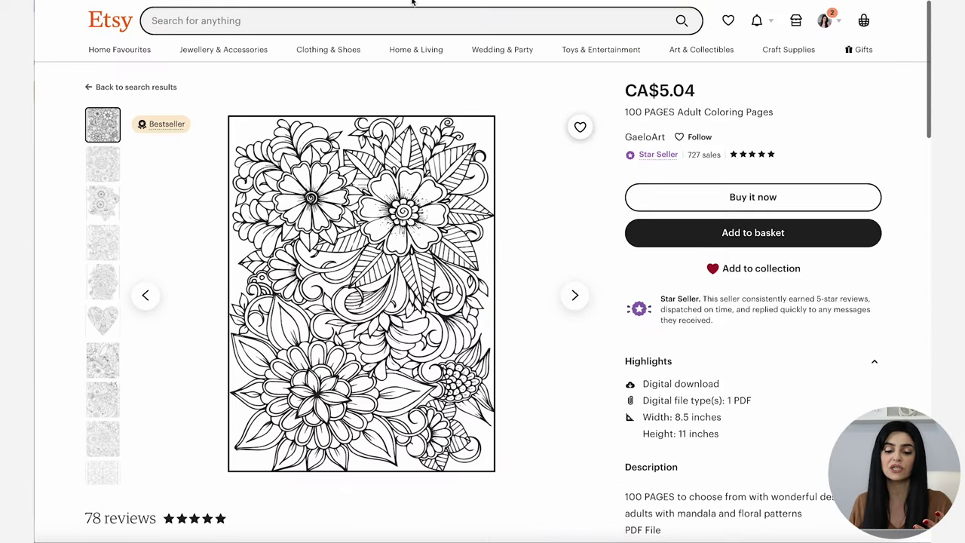
Compare the Bible scripture, printable colouring sheets, Minimalist Coloring Pages for Adults and alphabet listings
{"action": "left_click", "coordinate": [354, 1]}
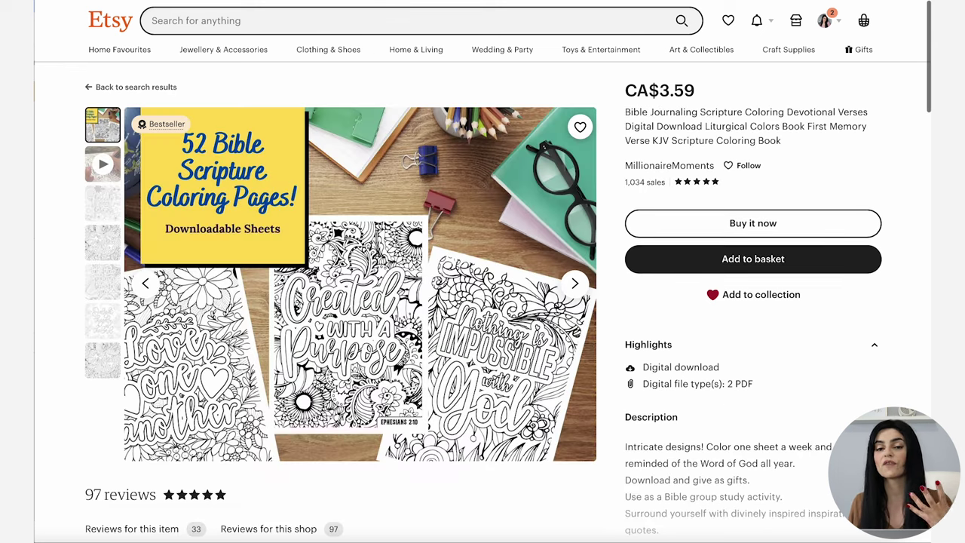
{"action": "left_click", "coordinate": [488, 1]}
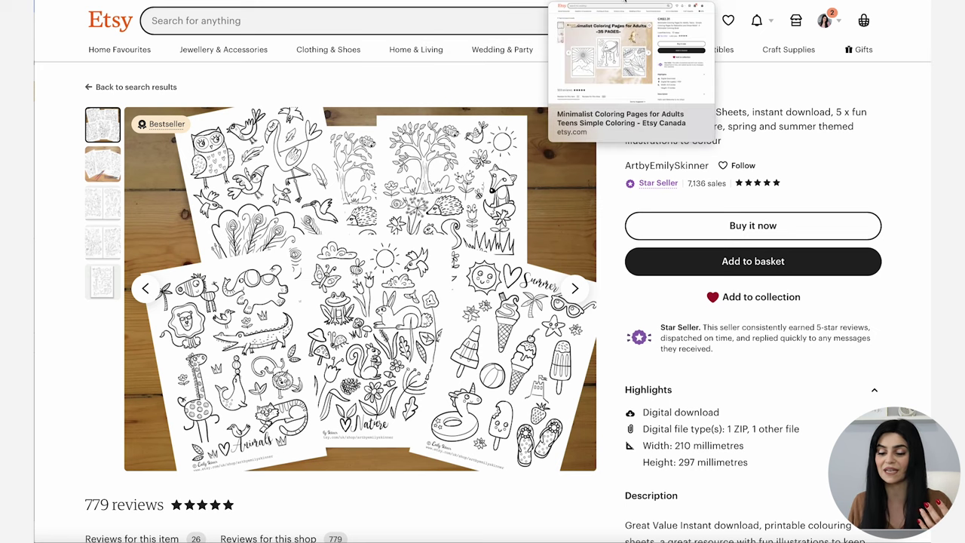
{"action": "left_click", "coordinate": [624, 2]}
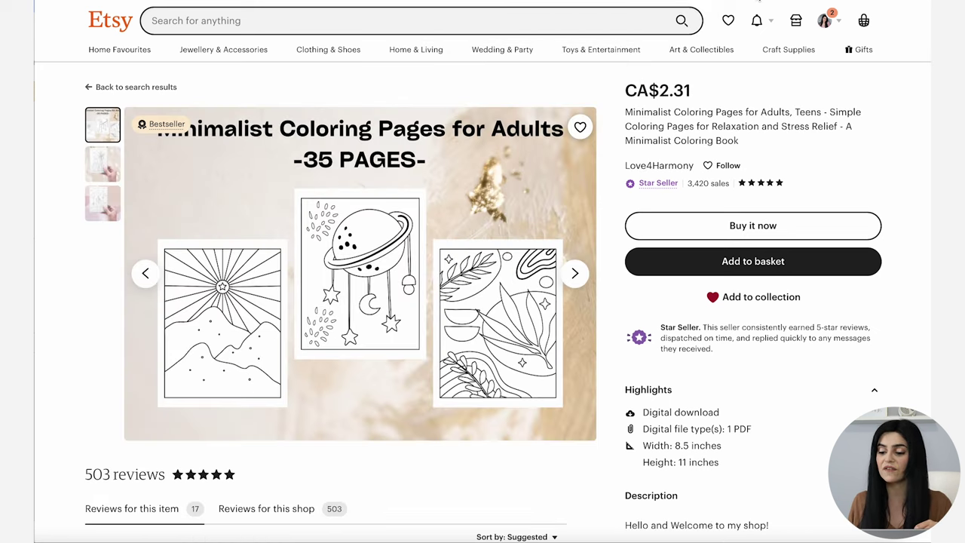
{"action": "left_click", "coordinate": [759, 2]}
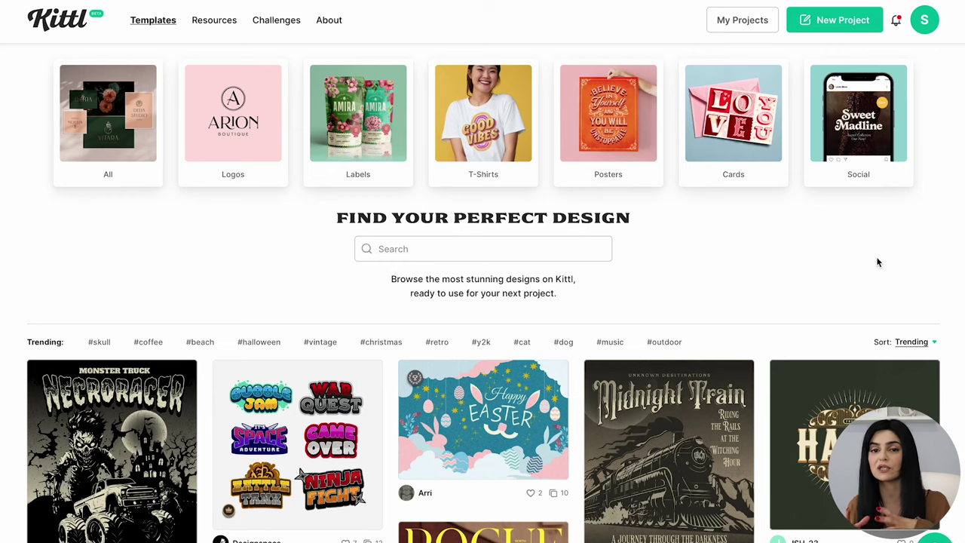
{"action": "scroll", "coordinate": [877, 261], "scroll_direction": "down", "scroll_amount": 1}
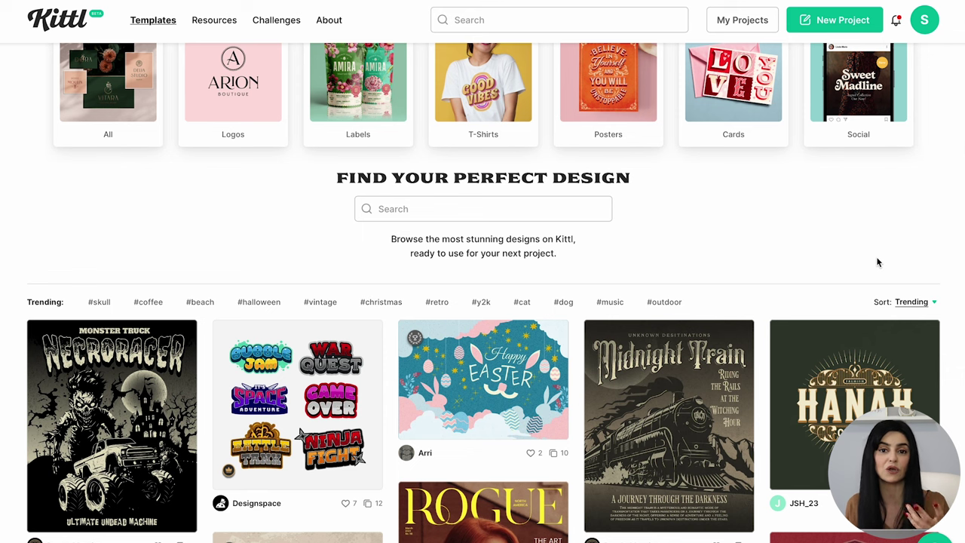
{"action": "scroll", "coordinate": [876, 262], "scroll_direction": "up", "scroll_amount": 1}
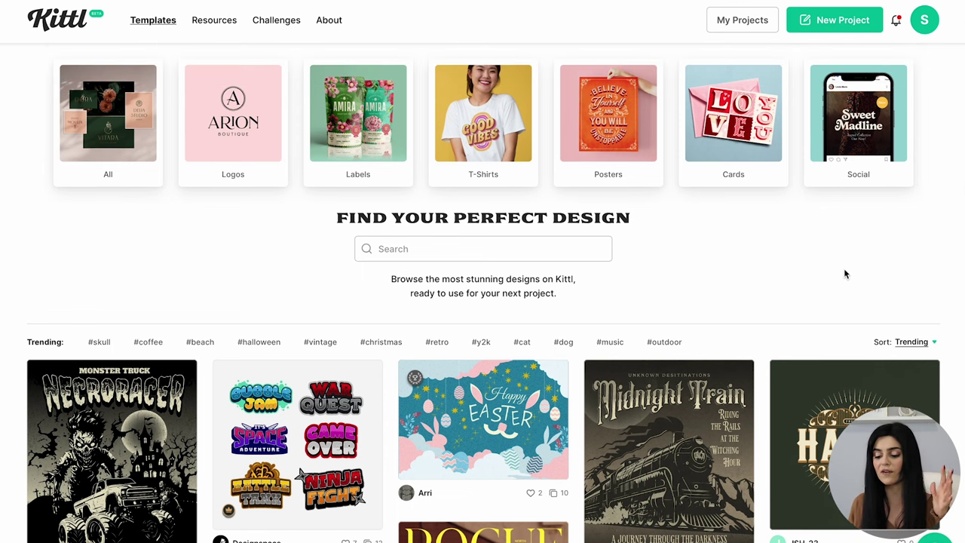
{"action": "scroll", "coordinate": [801, 323], "scroll_direction": "down", "scroll_amount": 2}
{"action": "scroll", "coordinate": [800, 322], "scroll_direction": "down", "scroll_amount": 12}
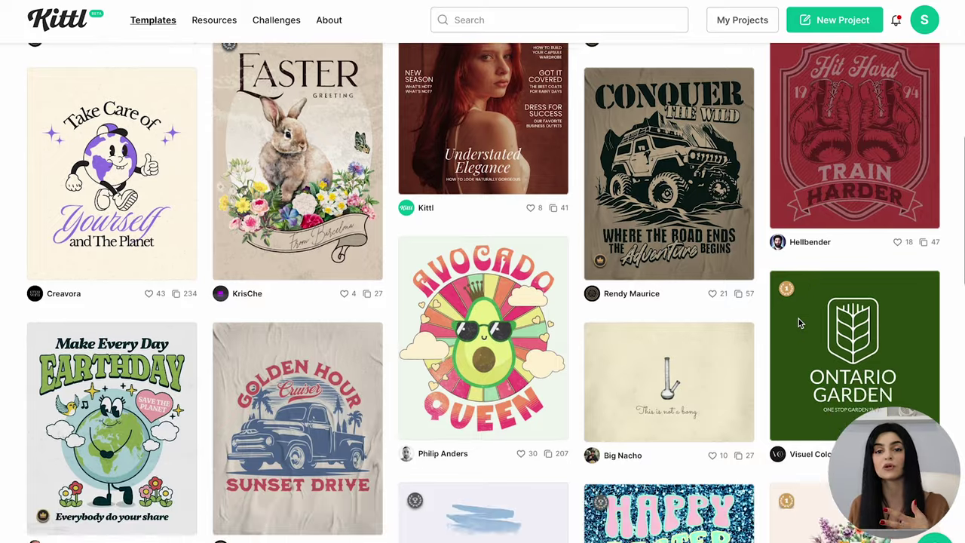
{"action": "scroll", "coordinate": [798, 323], "scroll_direction": "down", "scroll_amount": 3}
{"action": "scroll", "coordinate": [800, 323], "scroll_direction": "up", "scroll_amount": 12}
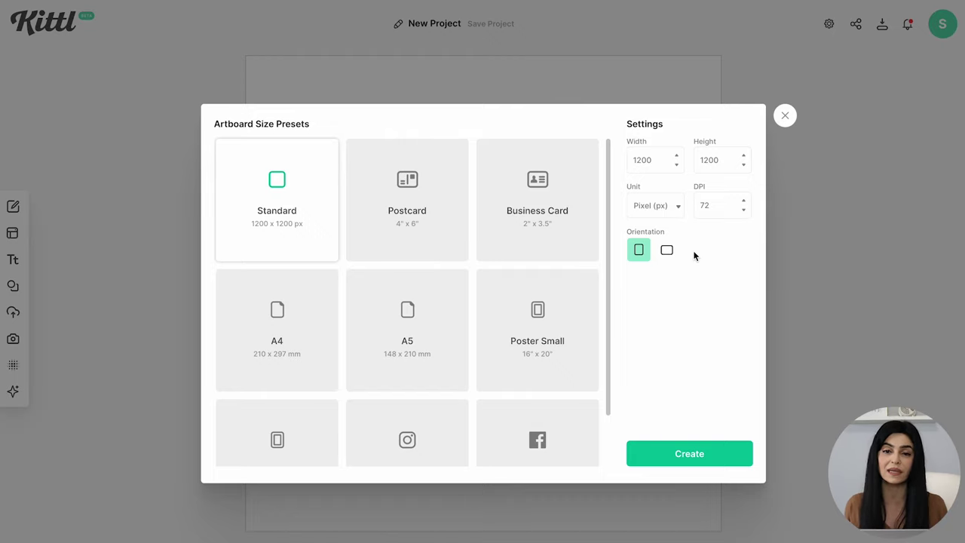
Create an 8.5 x 11 inch artboard with the unit set to inches
{"action": "left_click", "coordinate": [661, 208]}
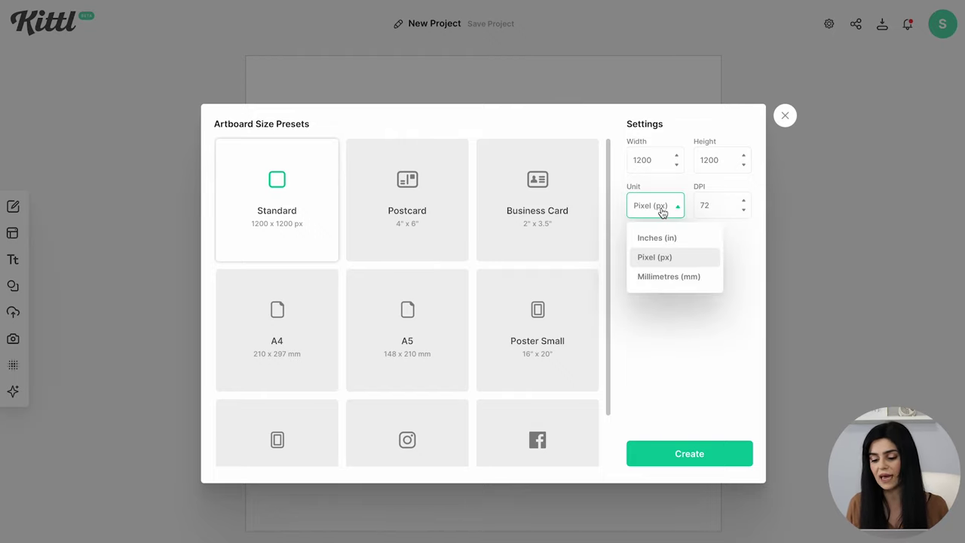
{"action": "left_click", "coordinate": [669, 236]}
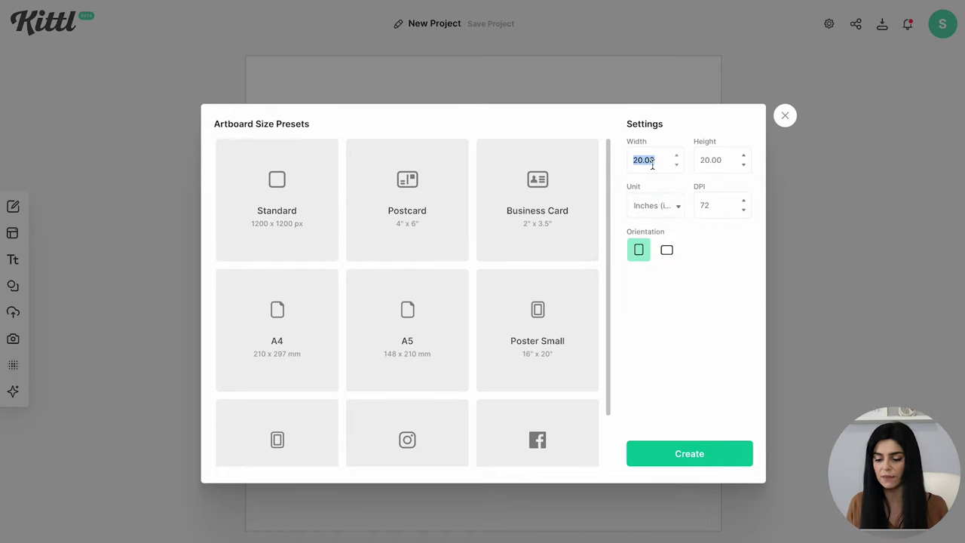
{"action": "type", "text": "8.50"}
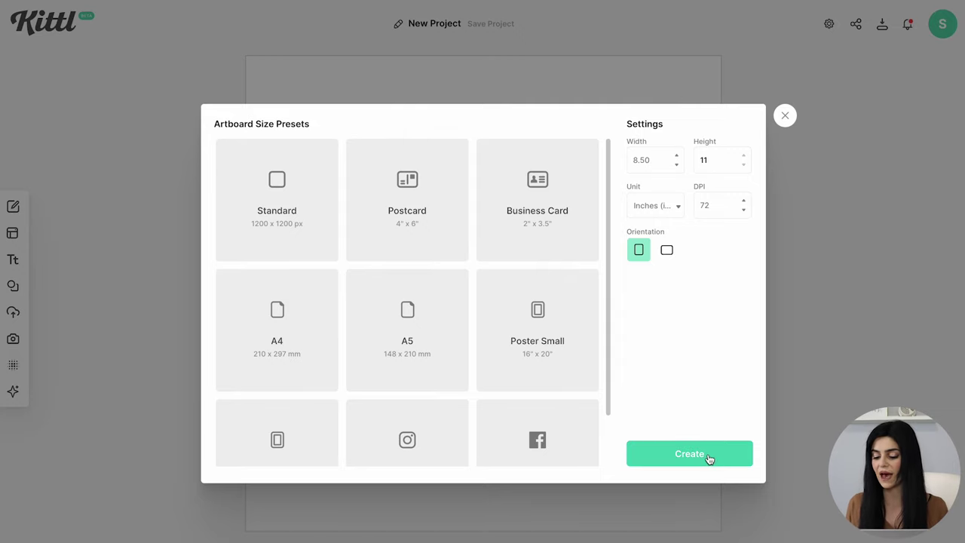
{"action": "left_click", "coordinate": [707, 455]}
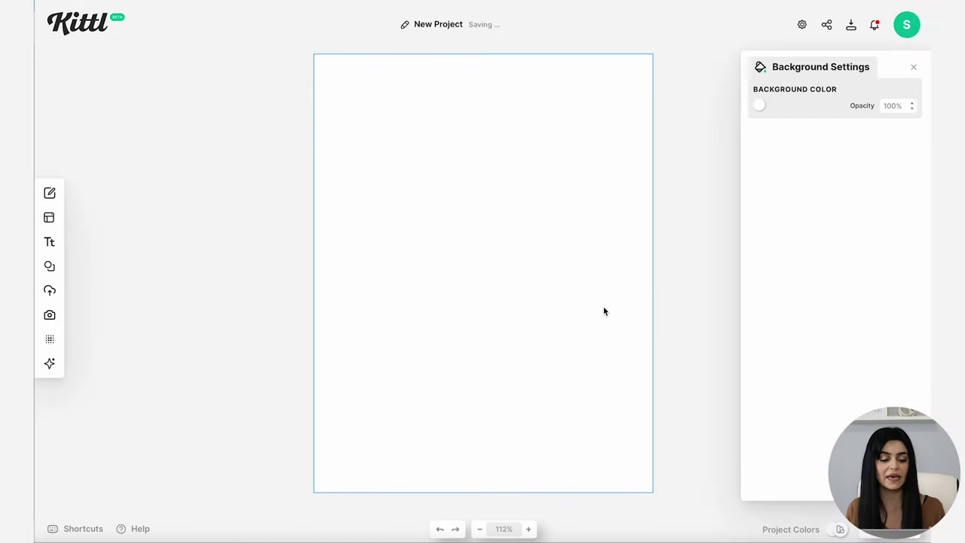
Add a headline text box with the letter C and position it on the artboard
{"action": "left_click", "coordinate": [50, 242]}
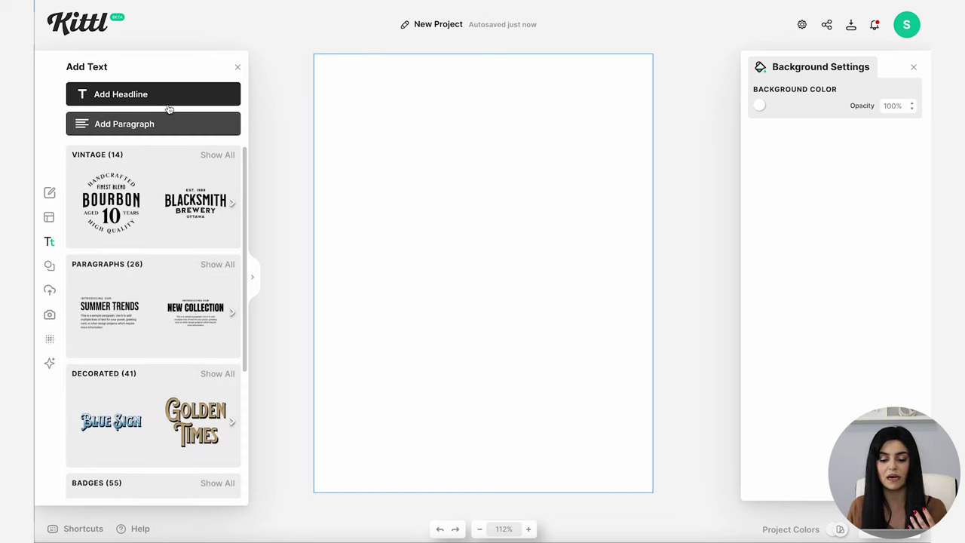
{"action": "left_click", "coordinate": [169, 105]}
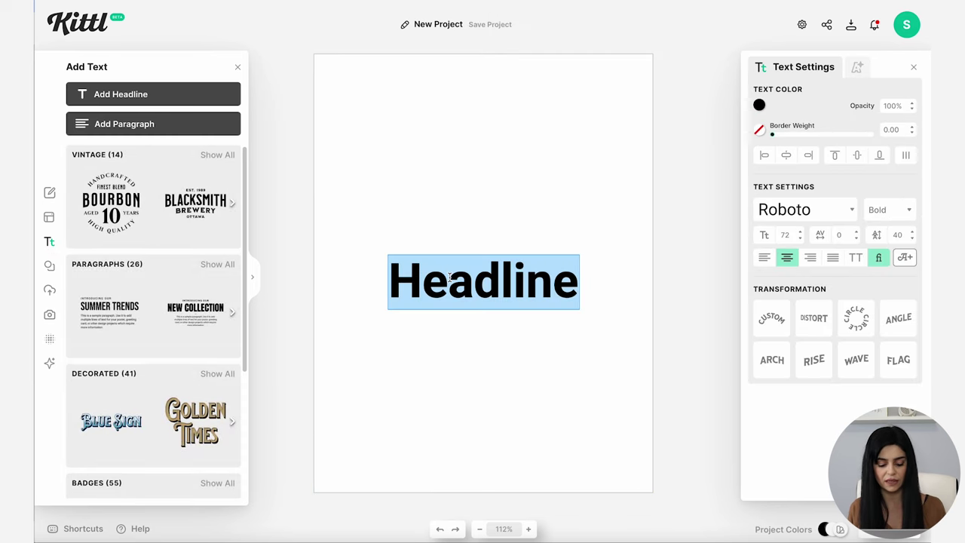
{"action": "type", "text": "C"}
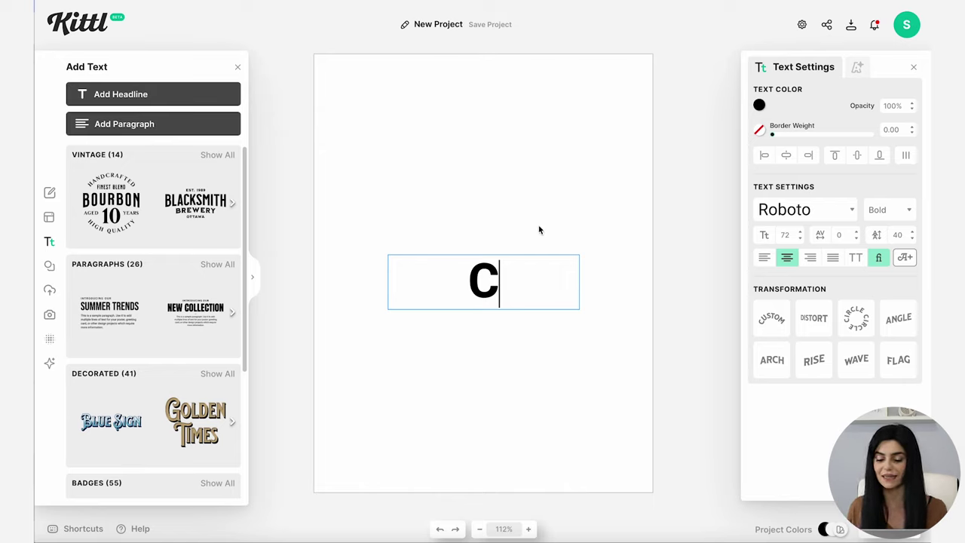
{"action": "key", "text": "Escape"}
{"action": "left_click_drag", "start_coordinate": [491, 286], "coordinate": [452, 268]}
{"action": "left_click_drag", "start_coordinate": [541, 267], "coordinate": [396, 237]}
{"action": "left_click", "coordinate": [425, 259]}
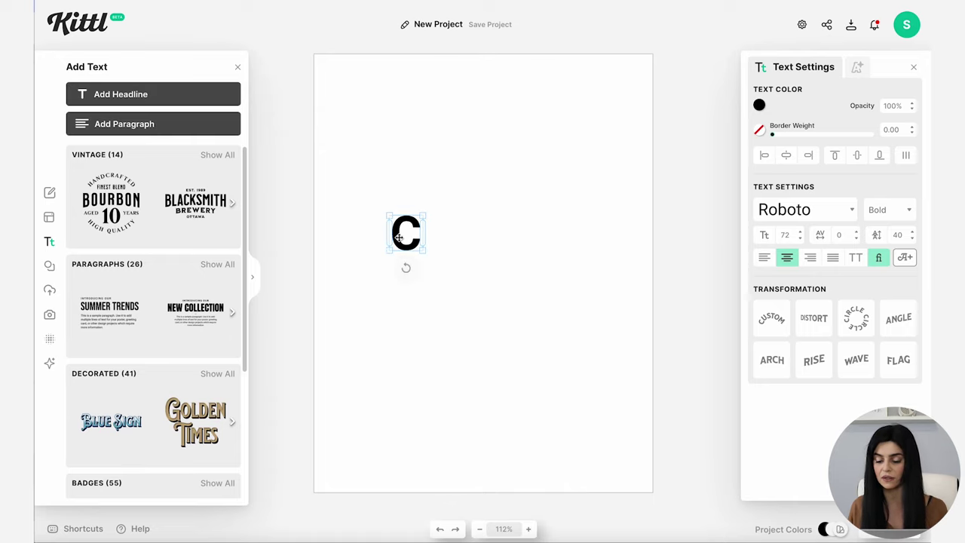
Set the C to Cal Sans at font size 290 and enlarge it in place
{"action": "left_click", "coordinate": [816, 216]}
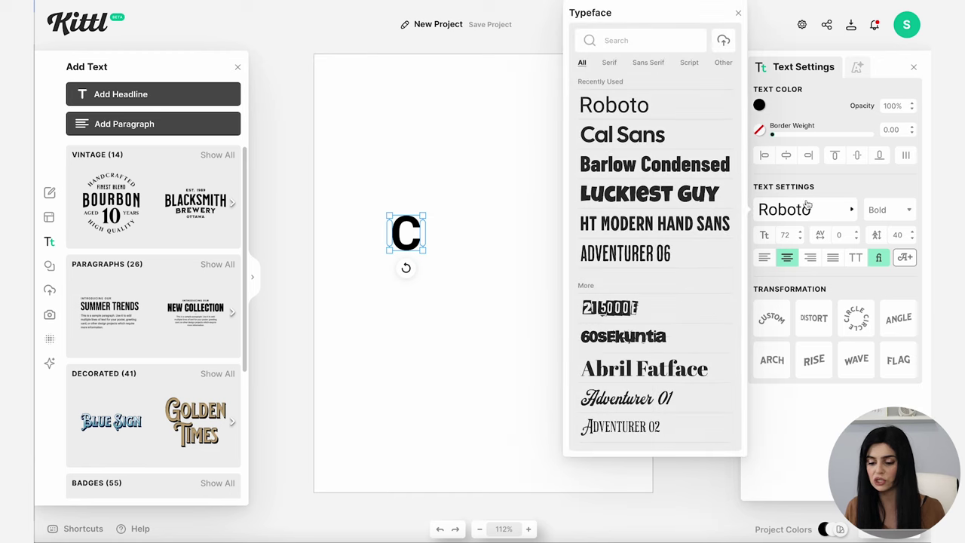
{"action": "left_click", "coordinate": [658, 143]}
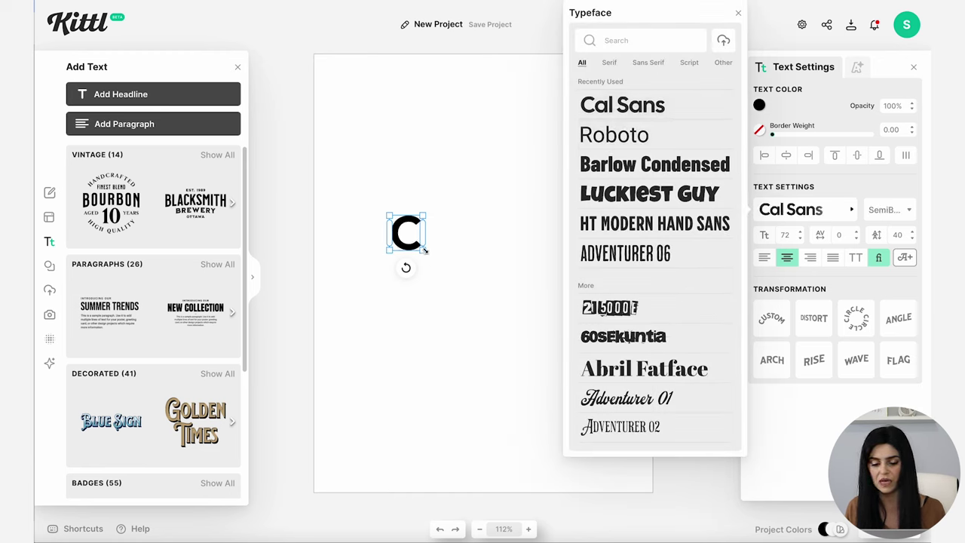
{"action": "left_click_drag", "start_coordinate": [425, 251], "coordinate": [522, 328]}
{"action": "left_click_drag", "start_coordinate": [446, 312], "coordinate": [434, 293]}
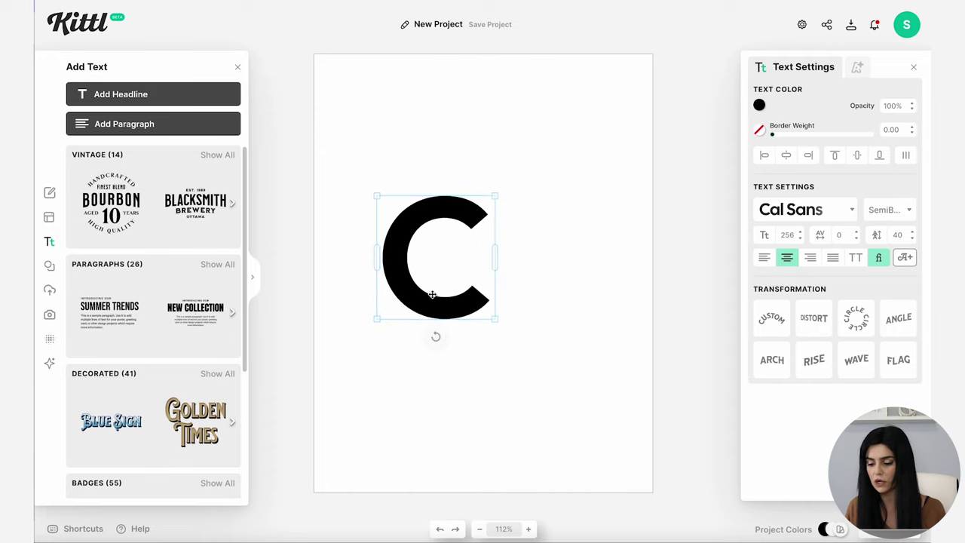
{"action": "double_click", "coordinate": [787, 235]}
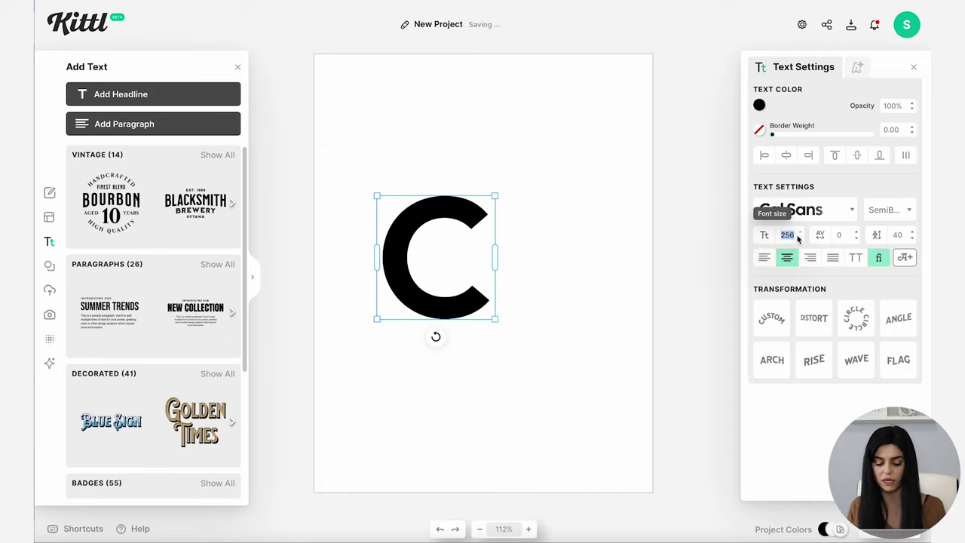
{"action": "type", "text": "290"}
{"action": "key", "text": "Return"}
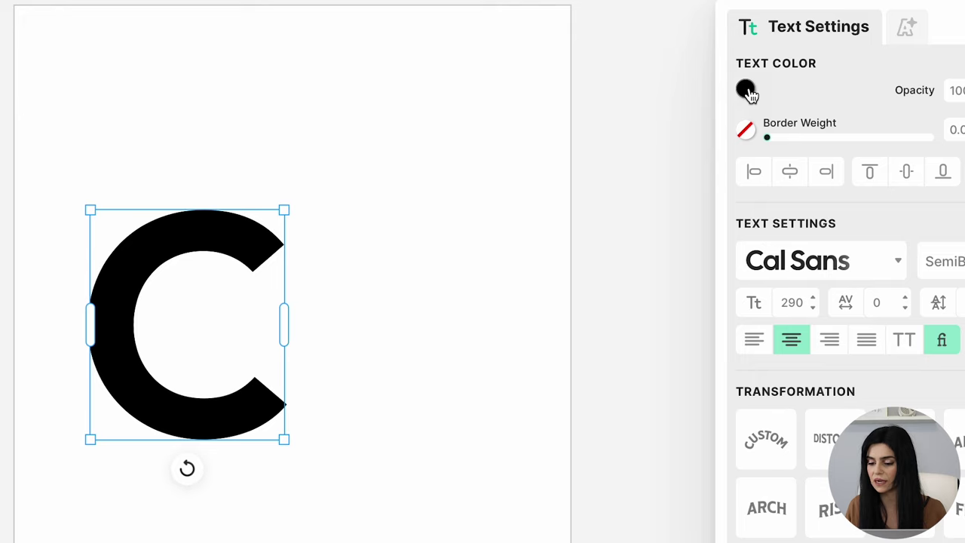
Make the C white with a black outline of thickness 7.00
{"action": "left_click", "coordinate": [759, 106]}
{"action": "left_click", "coordinate": [498, 474]}
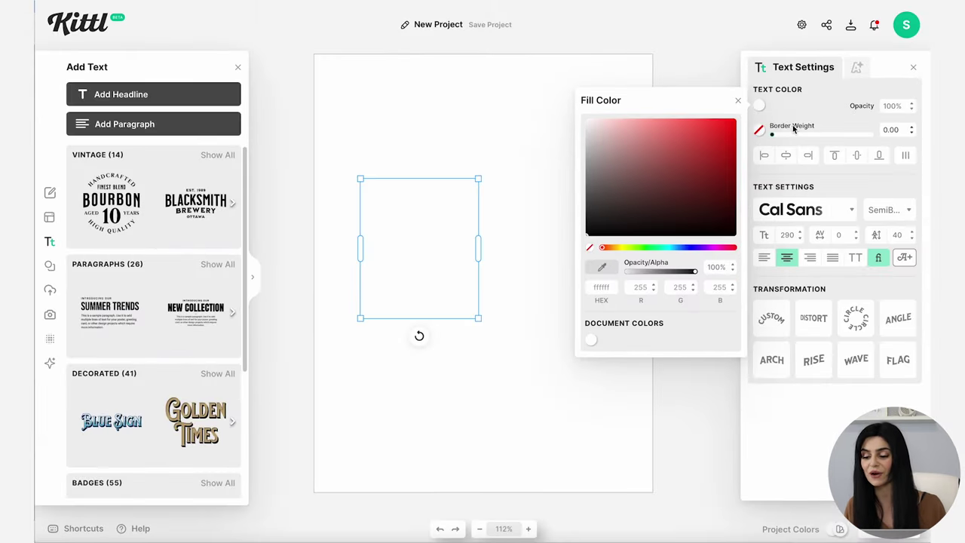
{"action": "left_click", "coordinate": [759, 130]}
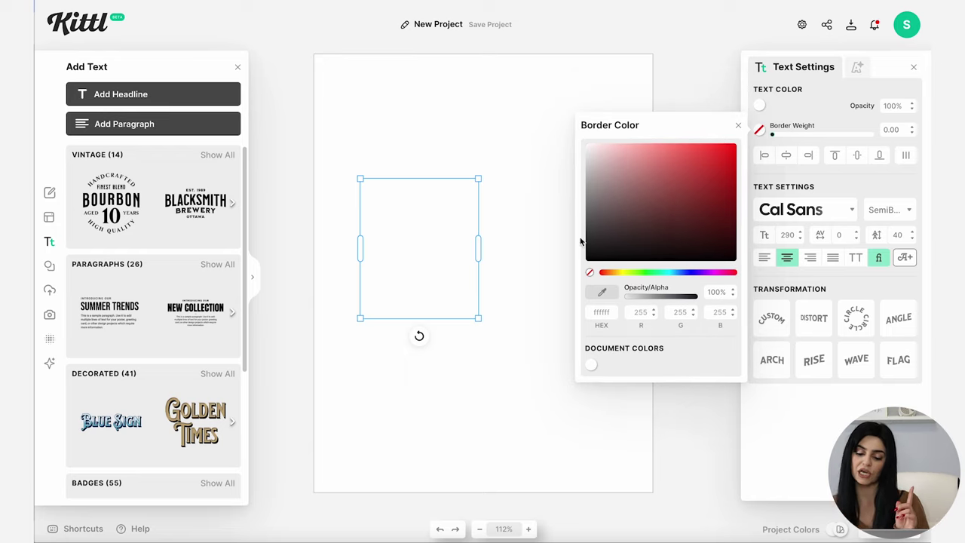
{"action": "left_click_drag", "start_coordinate": [772, 133], "coordinate": [780, 141]}
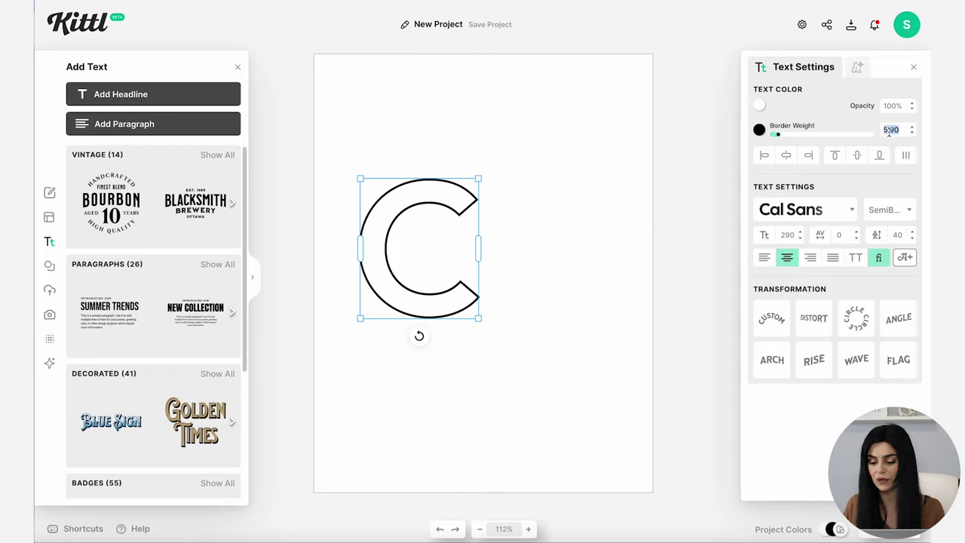
{"action": "type", "text": "7"}
{"action": "key", "text": "Return"}
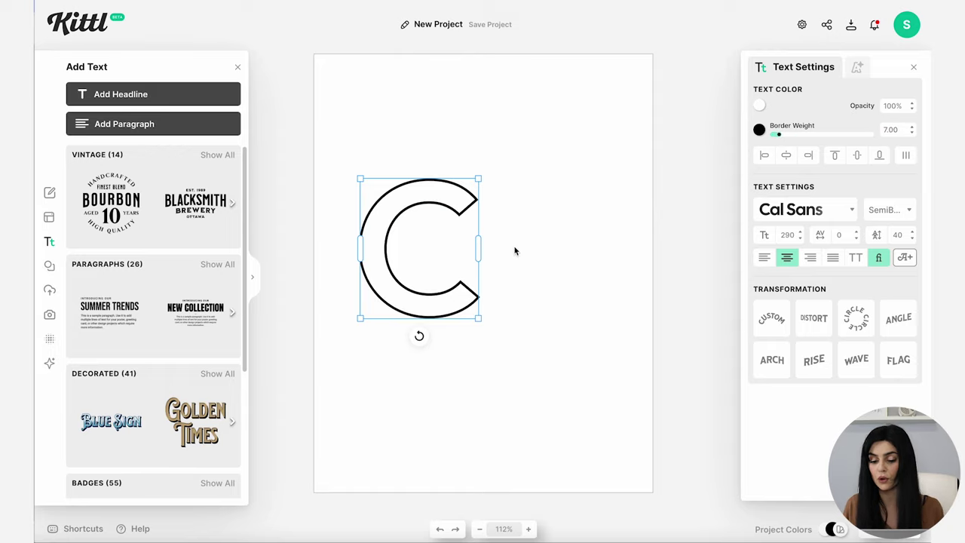
{"action": "left_click", "coordinate": [515, 251]}
{"action": "left_click_drag", "start_coordinate": [466, 211], "coordinate": [458, 218]}
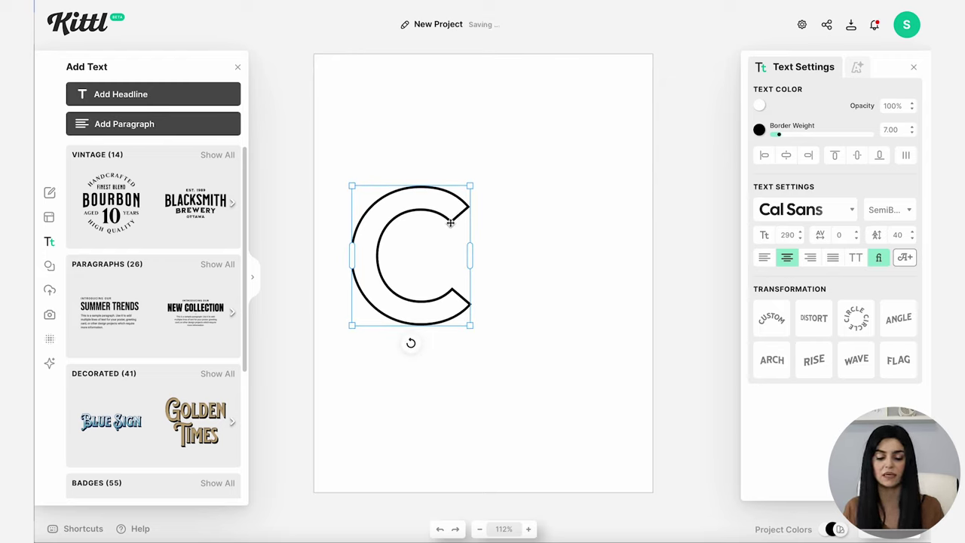
Paste a copy of the C, set it to size 280, and place it beside the big C
{"action": "key", "text": "ctrl+v"}
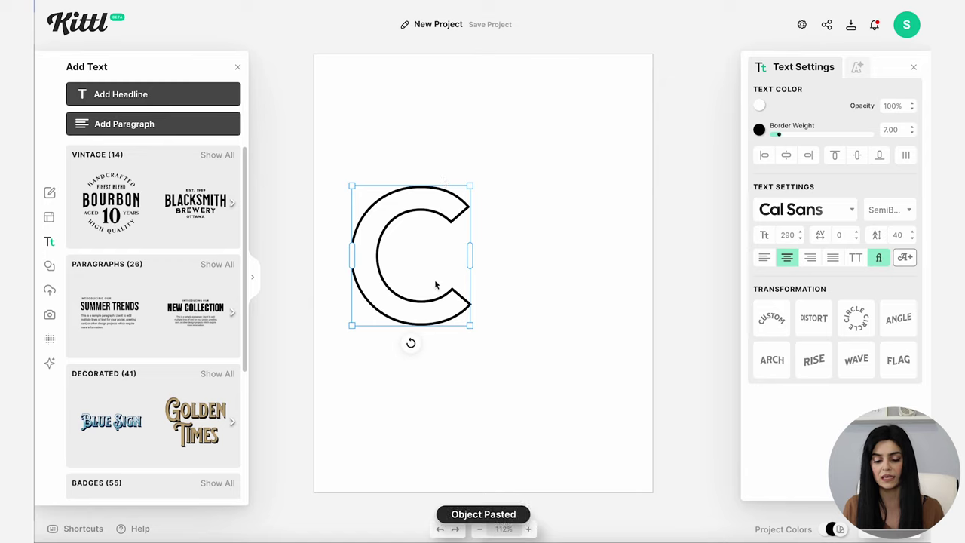
{"action": "left_click_drag", "start_coordinate": [391, 231], "coordinate": [511, 233]}
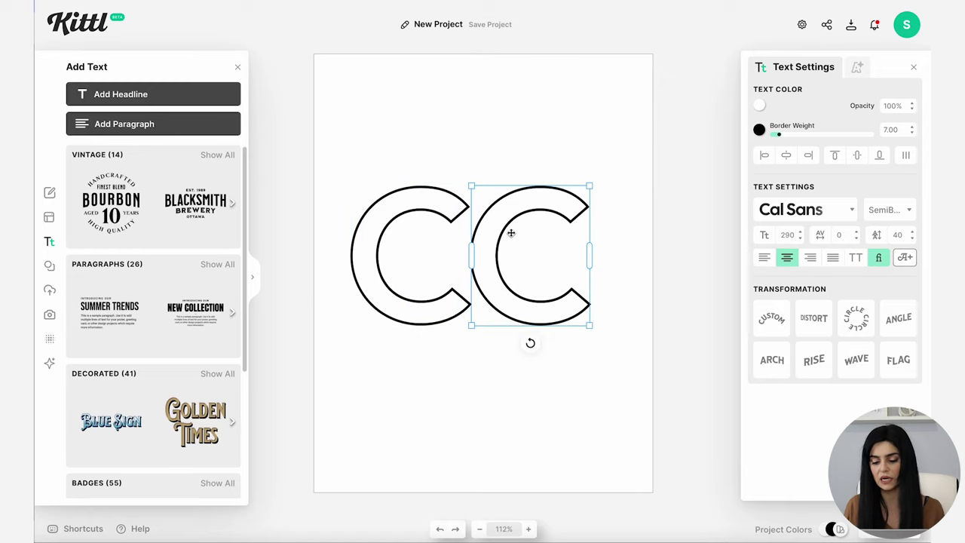
{"action": "left_click", "coordinate": [561, 243]}
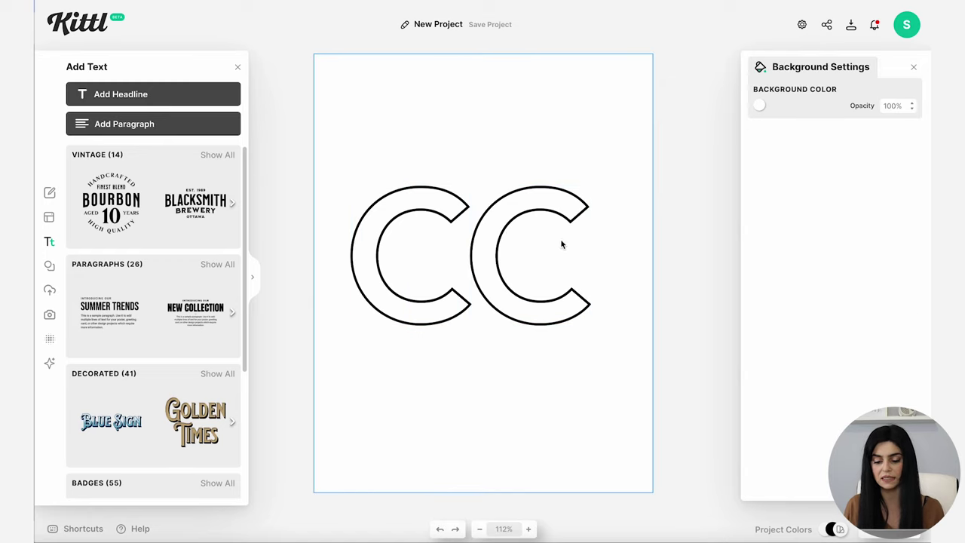
{"action": "left_click", "coordinate": [548, 251]}
{"action": "double_click", "coordinate": [789, 236]}
{"action": "type", "text": "280"}
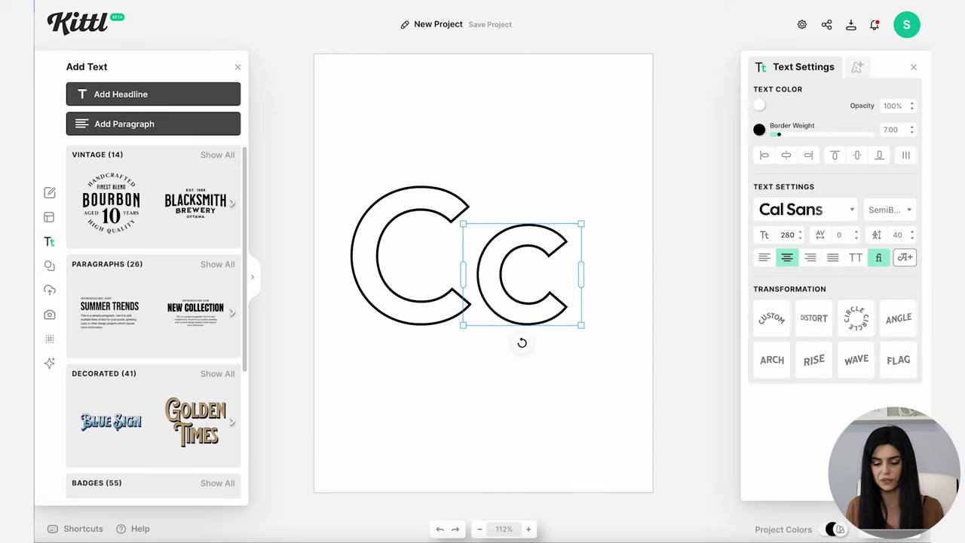
{"action": "left_click_drag", "start_coordinate": [517, 299], "coordinate": [500, 298]}
{"action": "left_click", "coordinate": [589, 306]}
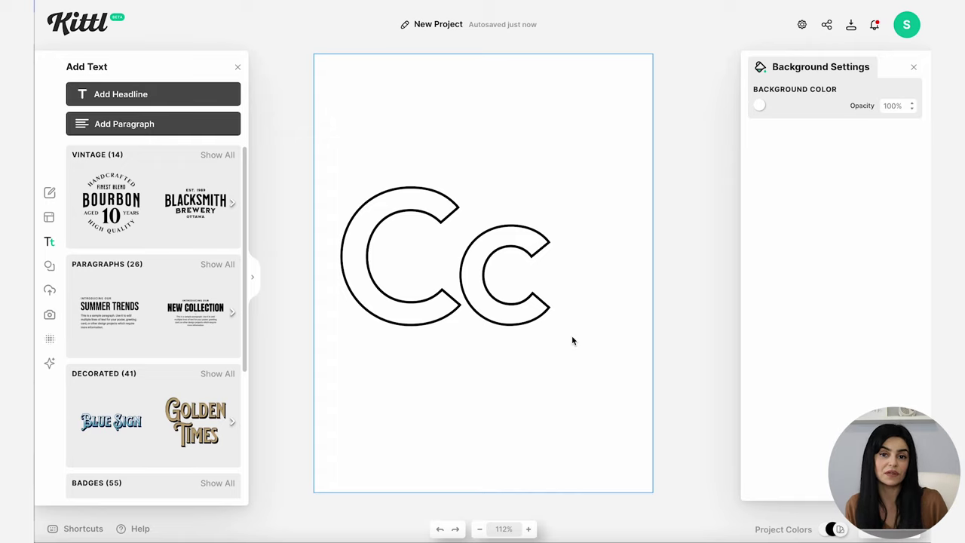
Browse the Shapes and Illustrations categories in the Elements library
{"action": "left_click", "coordinate": [50, 267]}
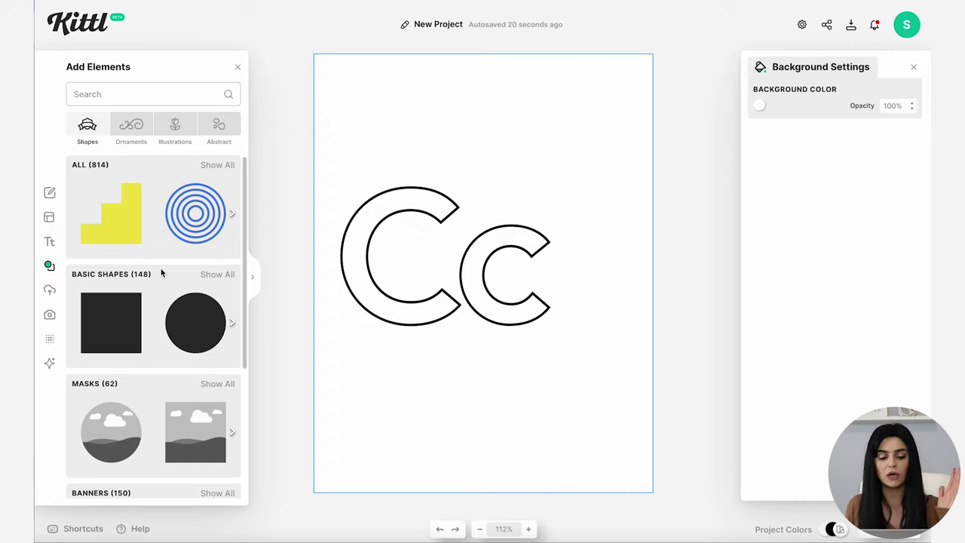
{"action": "scroll", "coordinate": [160, 274], "scroll_direction": "down", "scroll_amount": 5}
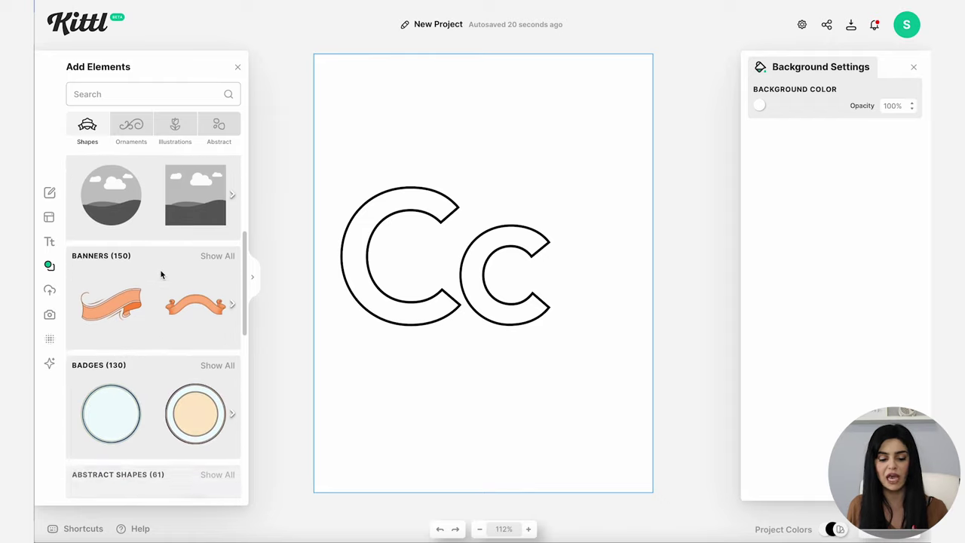
{"action": "scroll", "coordinate": [160, 274], "scroll_direction": "down", "scroll_amount": 5}
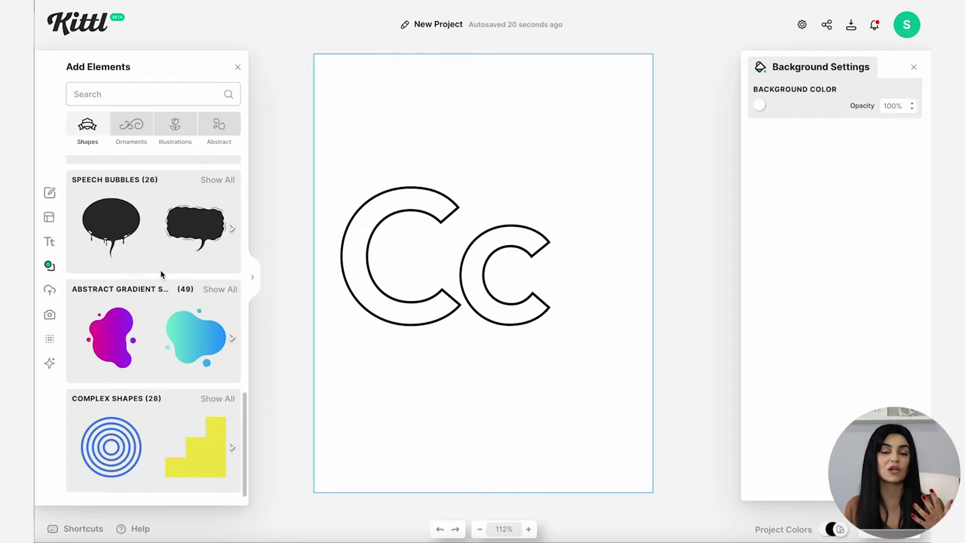
{"action": "left_click", "coordinate": [176, 126]}
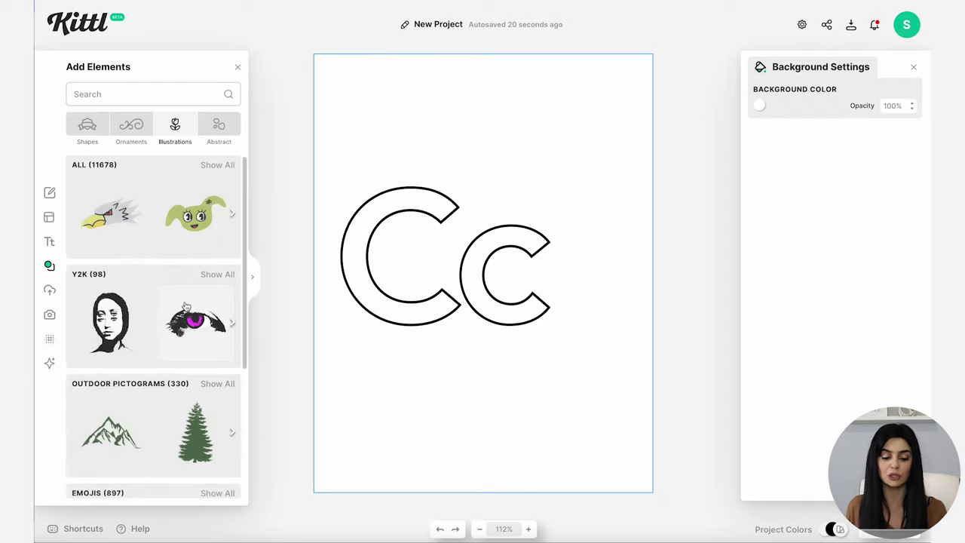
{"action": "scroll", "coordinate": [184, 301], "scroll_direction": "down", "scroll_amount": 5}
{"action": "scroll", "coordinate": [186, 307], "scroll_direction": "down", "scroll_amount": 1}
{"action": "left_click", "coordinate": [87, 127]}
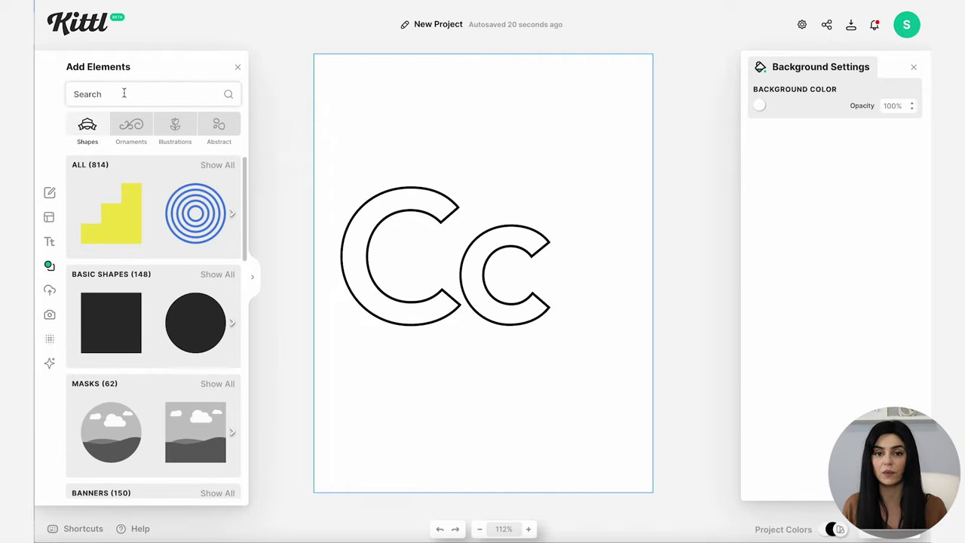
Search the elements for 'cat' and look through the results
{"action": "type", "text": "cat"}
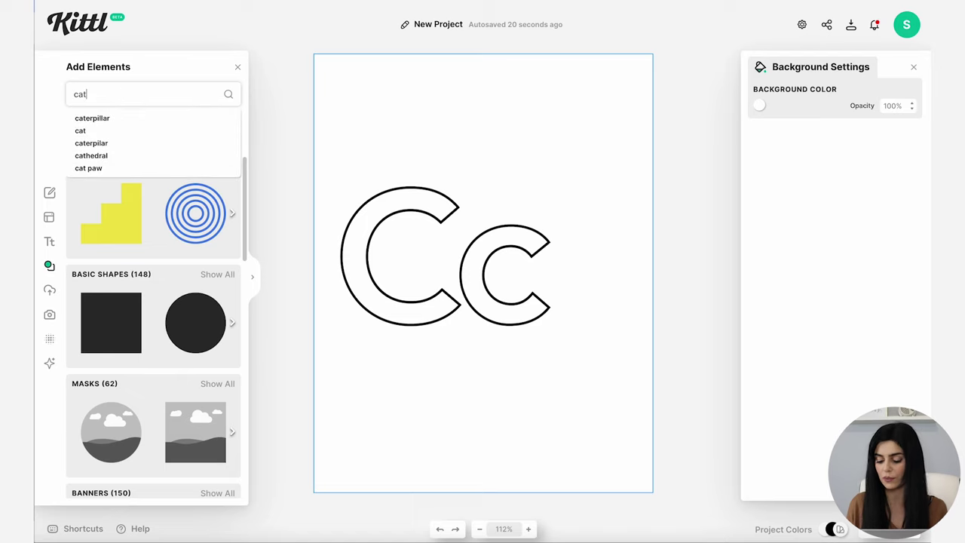
{"action": "key", "text": "Return"}
{"action": "scroll", "coordinate": [174, 322], "scroll_direction": "down", "scroll_amount": 6}
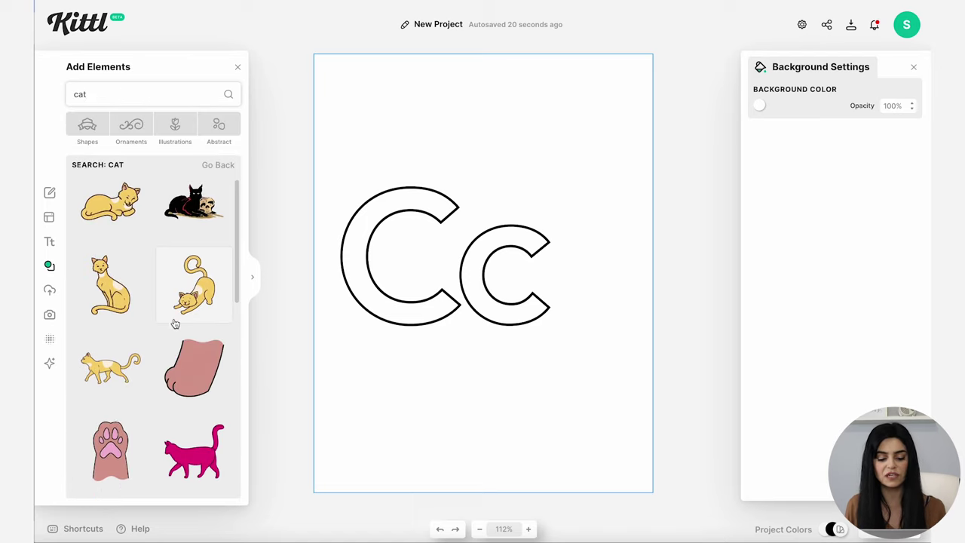
{"action": "scroll", "coordinate": [174, 323], "scroll_direction": "down", "scroll_amount": 2}
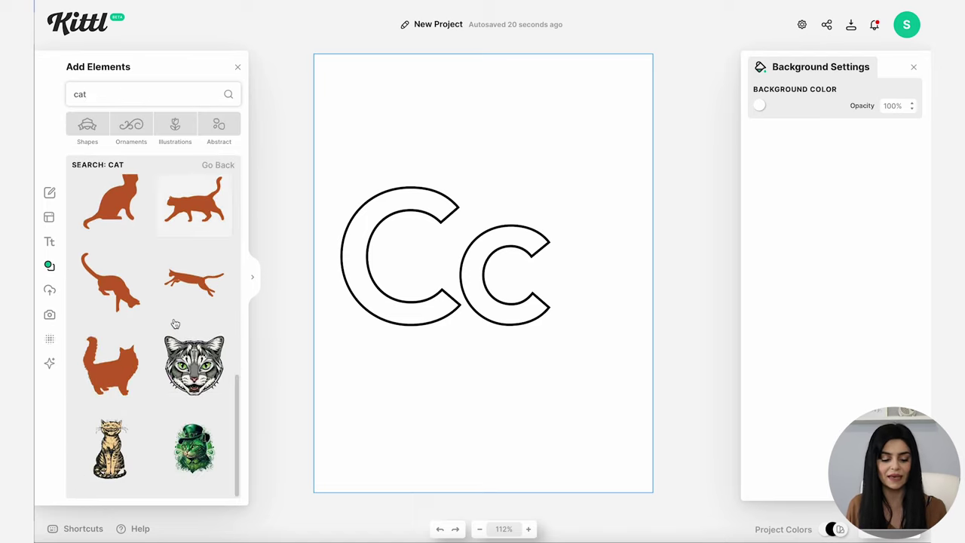
{"action": "scroll", "coordinate": [174, 322], "scroll_direction": "up", "scroll_amount": 7}
{"action": "scroll", "coordinate": [174, 322], "scroll_direction": "up", "scroll_amount": 3}
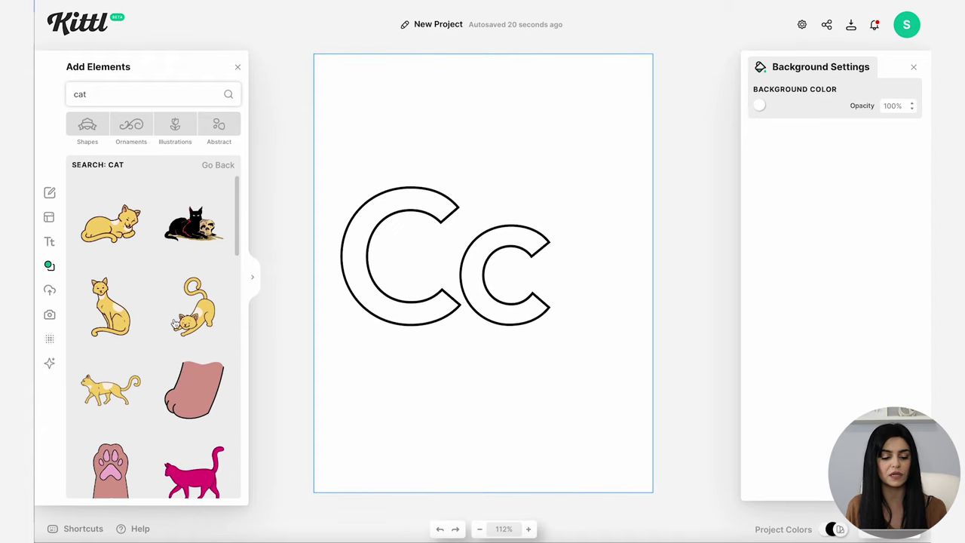
Place the lying yellow cat at the page's top right and enlarge it
{"action": "left_click_drag", "start_coordinate": [385, 206], "coordinate": [602, 81]}
{"action": "left_click_drag", "start_coordinate": [526, 154], "coordinate": [513, 157]}
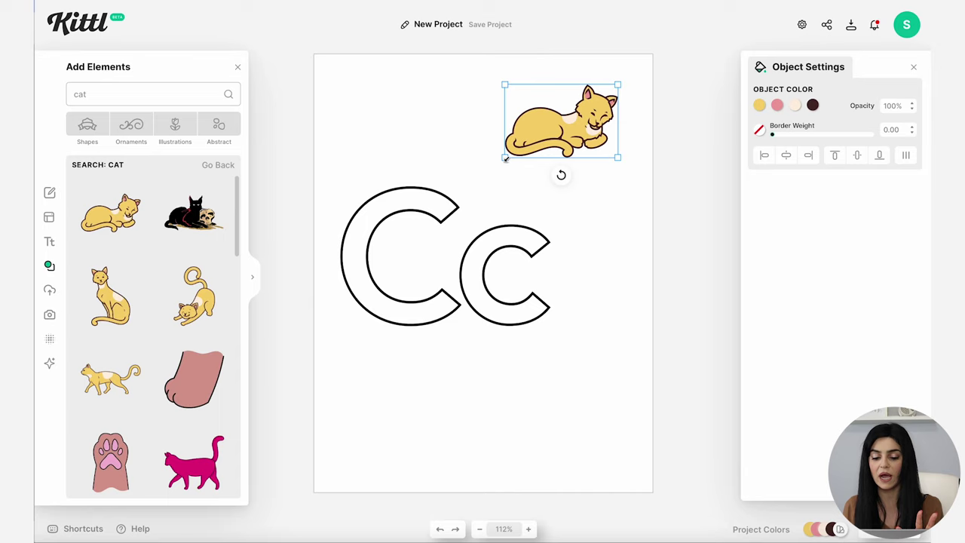
{"action": "left_click_drag", "start_coordinate": [505, 157], "coordinate": [476, 175]}
{"action": "left_click_drag", "start_coordinate": [606, 148], "coordinate": [604, 144]}
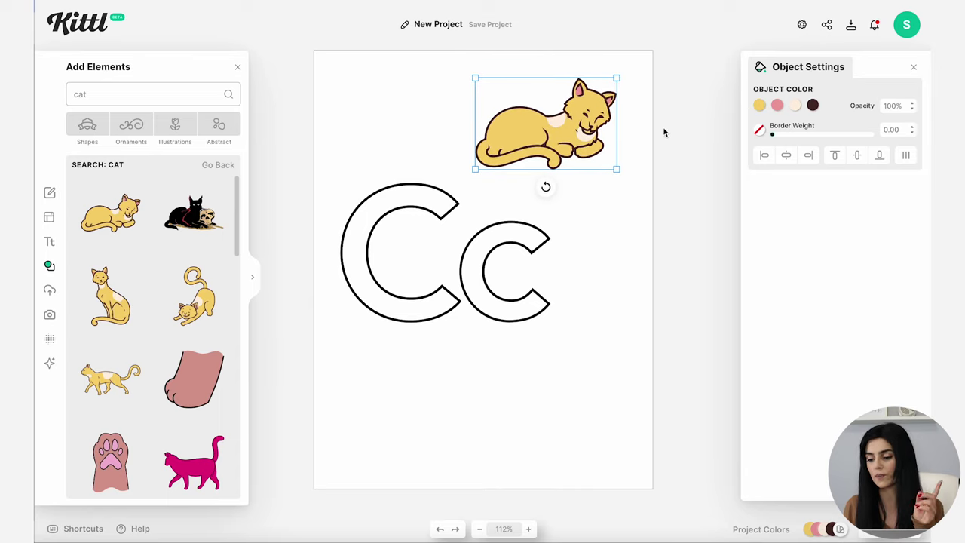
Recolour the cat's yellow and pink to white and its outline to black
{"action": "left_click", "coordinate": [759, 105]}
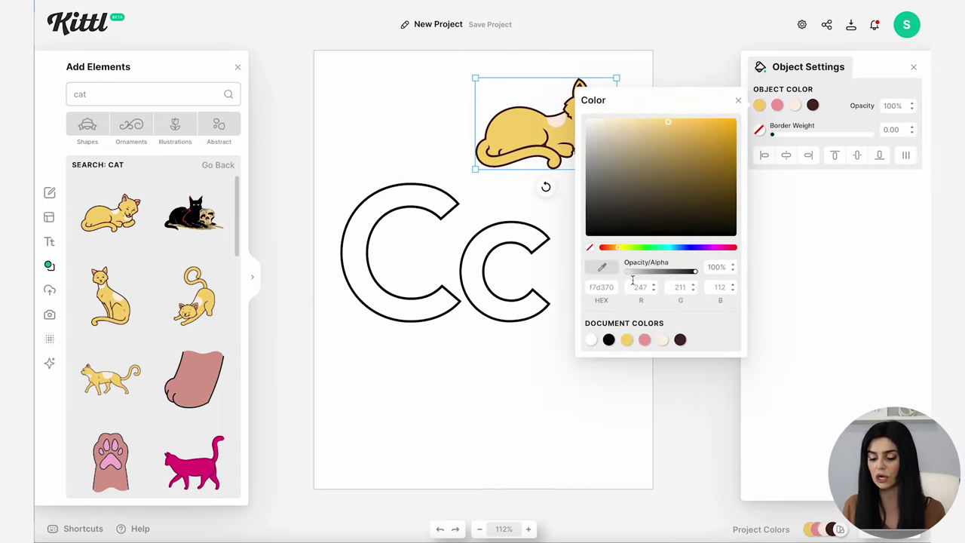
{"action": "left_click", "coordinate": [590, 340]}
{"action": "left_click", "coordinate": [776, 106]}
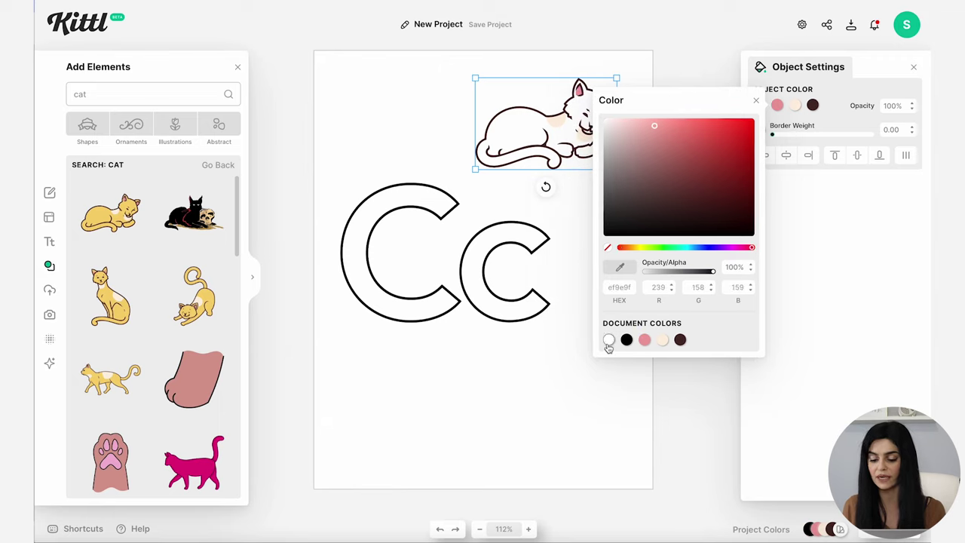
{"action": "left_click", "coordinate": [609, 339]}
{"action": "left_click", "coordinate": [795, 106]}
{"action": "left_click", "coordinate": [813, 106]}
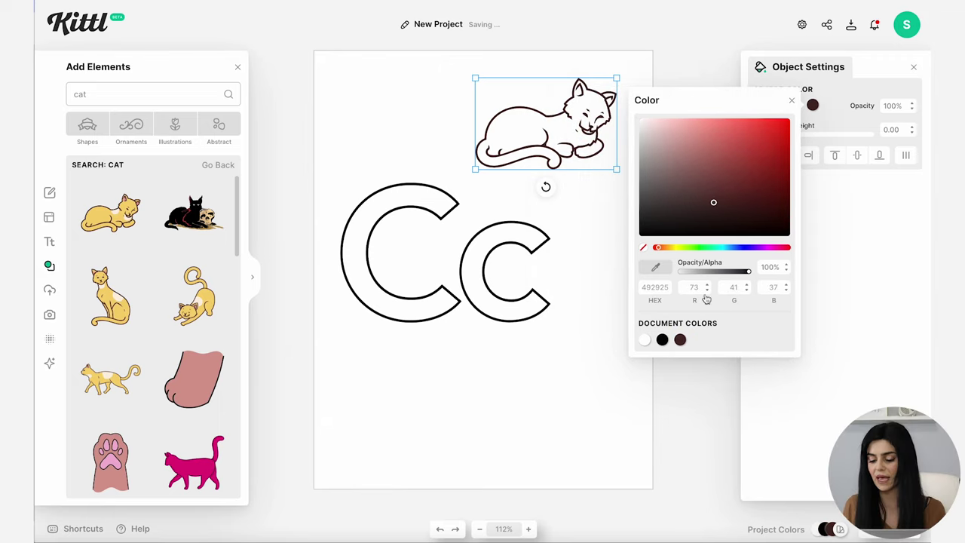
{"action": "left_click", "coordinate": [661, 340]}
{"action": "left_click", "coordinate": [593, 233]}
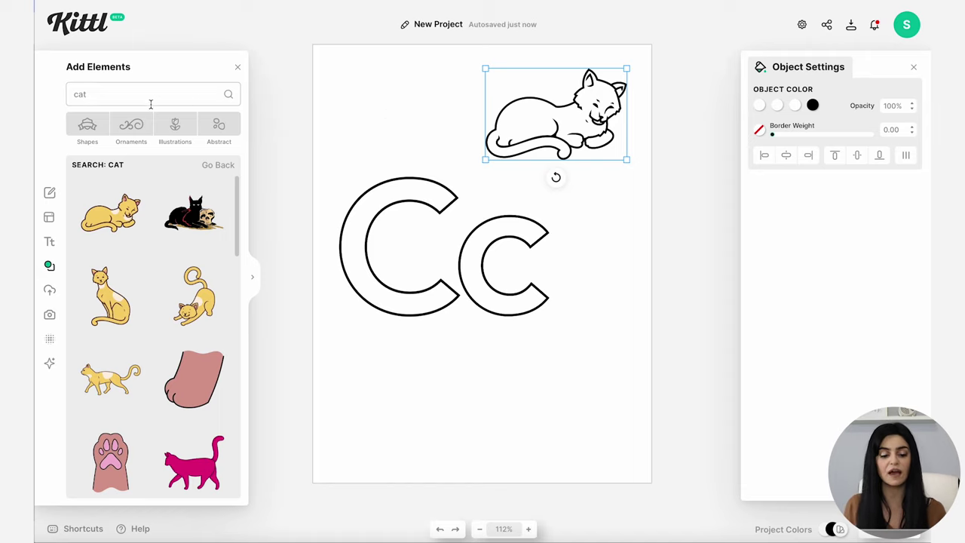
{"action": "double_click", "coordinate": [154, 99]}
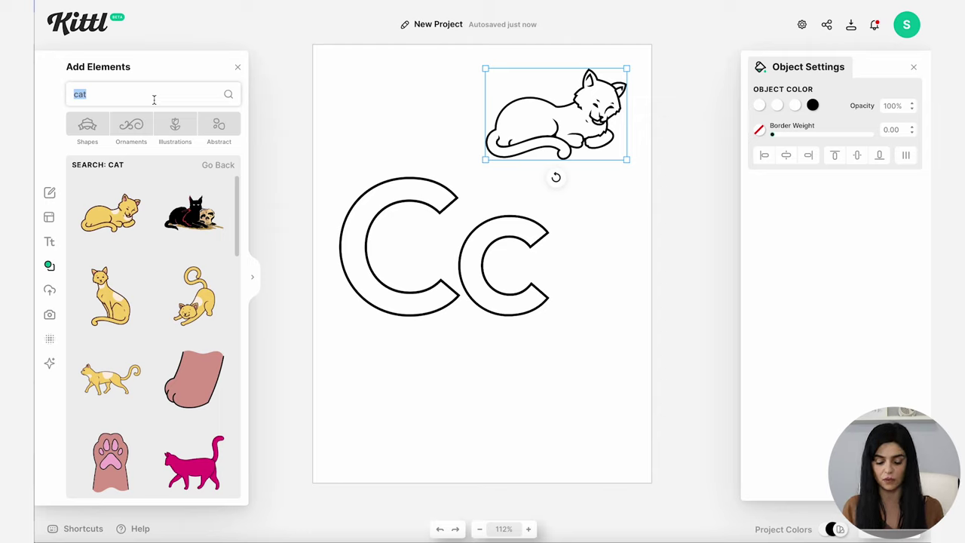
Search elements for 'crow' and place the blue crow over the Cc letters
{"action": "type", "text": "crow"}
{"action": "key", "text": "Return"}
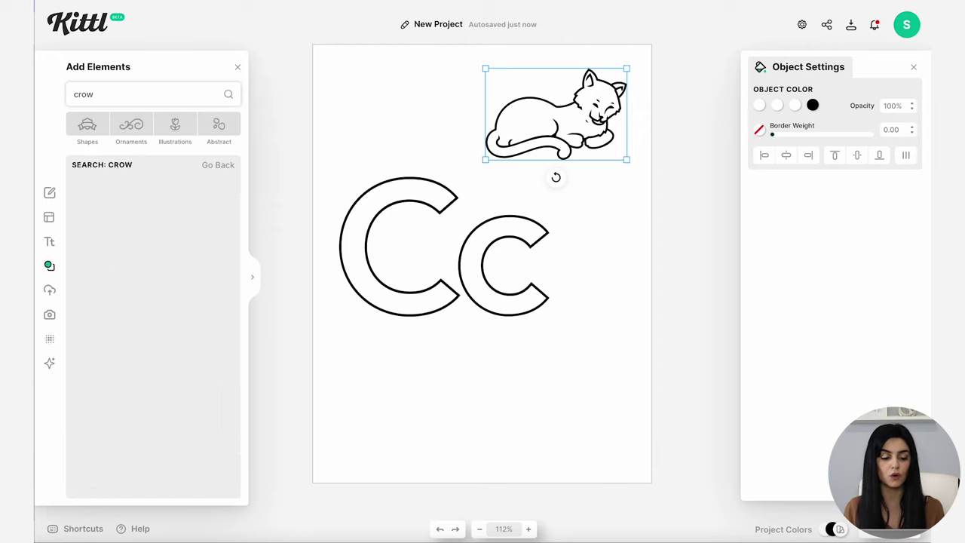
{"action": "scroll", "coordinate": [198, 226], "scroll_direction": "down", "scroll_amount": 1}
{"action": "scroll", "coordinate": [198, 279], "scroll_direction": "down", "scroll_amount": 1}
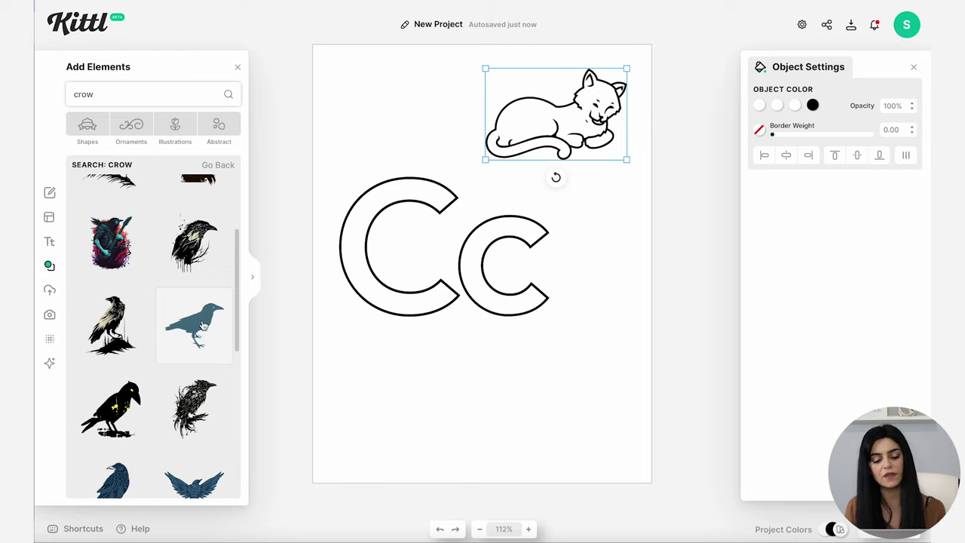
{"action": "left_click", "coordinate": [202, 324]}
{"action": "left_click_drag", "start_coordinate": [482, 269], "coordinate": [482, 226]}
Make the crow white with a black outline of thickness 5
{"action": "left_click", "coordinate": [759, 107]}
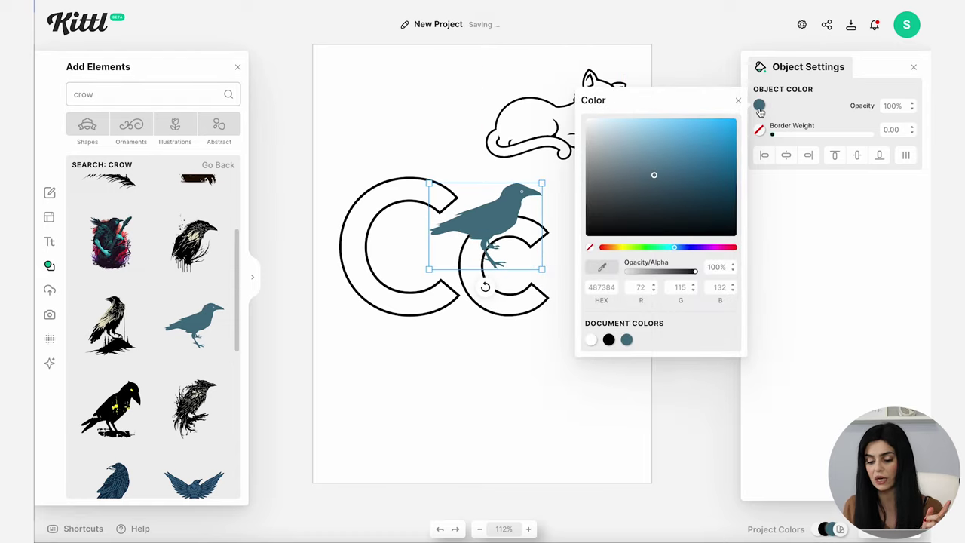
{"action": "left_click", "coordinate": [592, 341]}
{"action": "left_click_drag", "start_coordinate": [513, 208], "coordinate": [518, 194]}
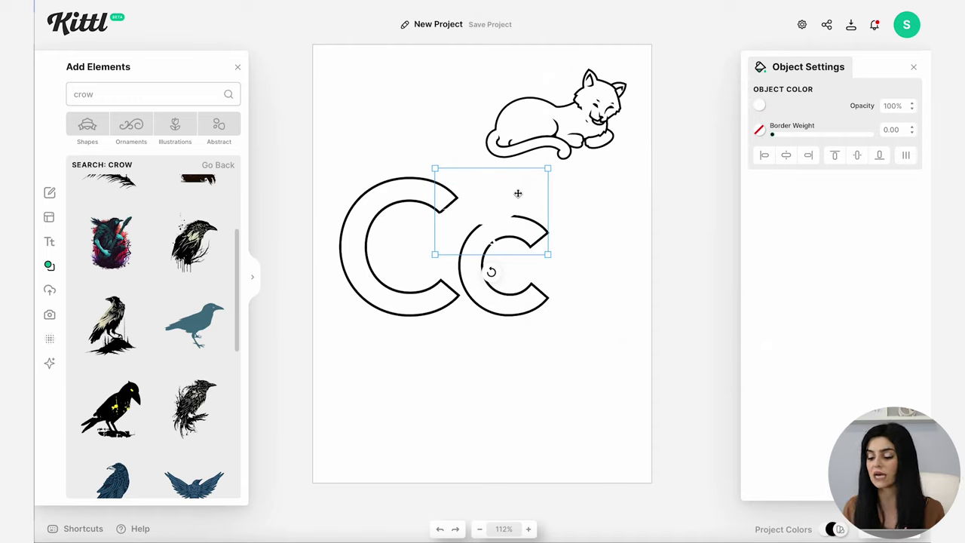
{"action": "left_click", "coordinate": [760, 131]}
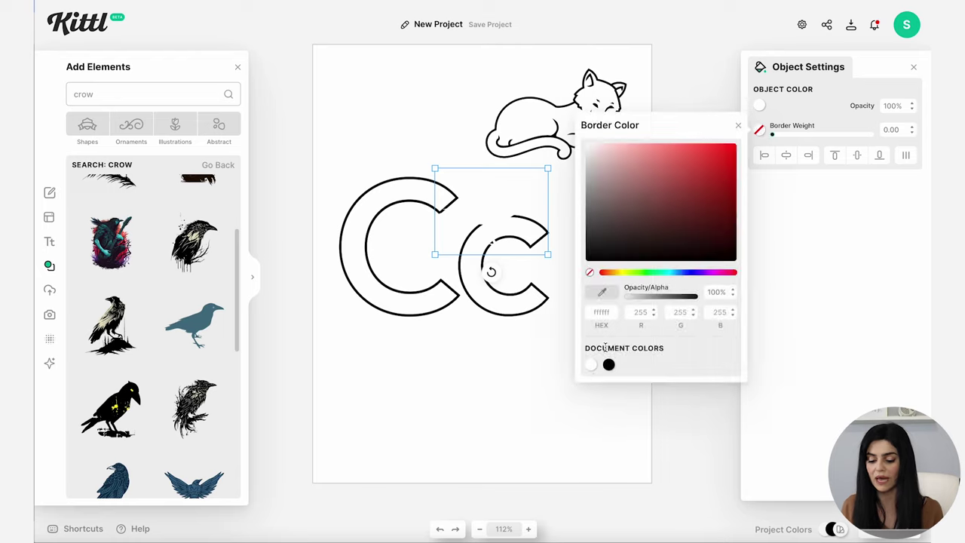
{"action": "left_click", "coordinate": [608, 364]}
{"action": "left_click", "coordinate": [891, 129]}
{"action": "type", "text": "5"}
{"action": "key", "text": "Return"}
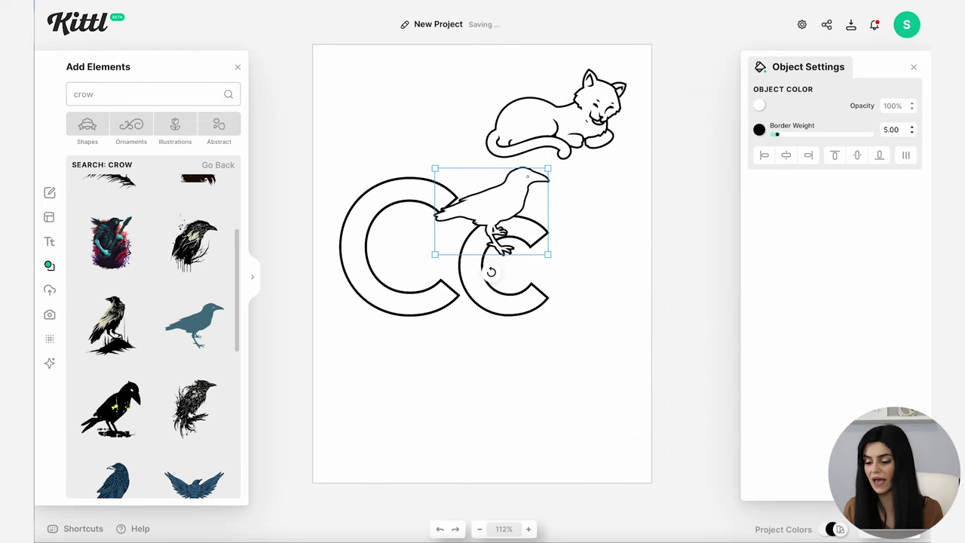
Shrink the crow, flip it horizontally to face left, and perch it near the cat
{"action": "left_click_drag", "start_coordinate": [529, 198], "coordinate": [523, 182]}
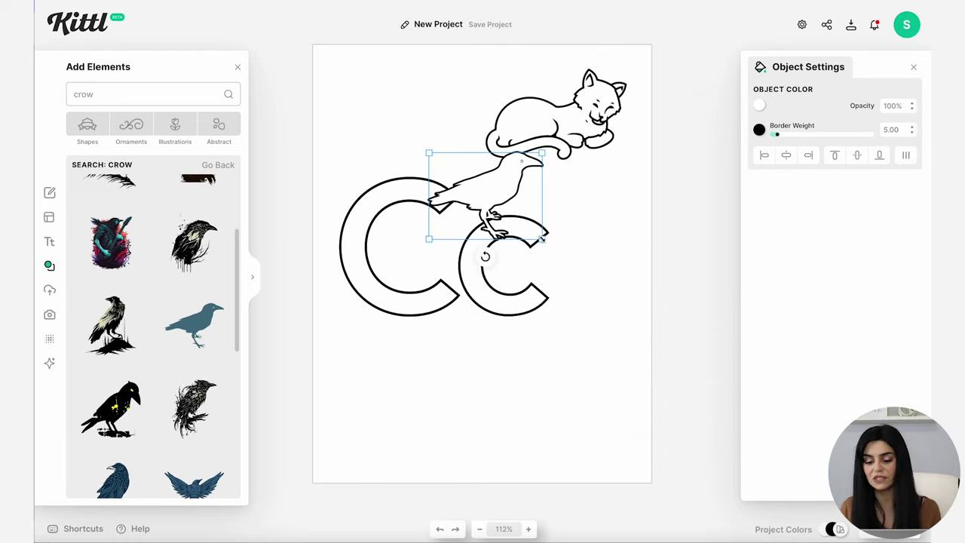
{"action": "left_click_drag", "start_coordinate": [542, 238], "coordinate": [526, 226]}
{"action": "right_click", "coordinate": [495, 193]}
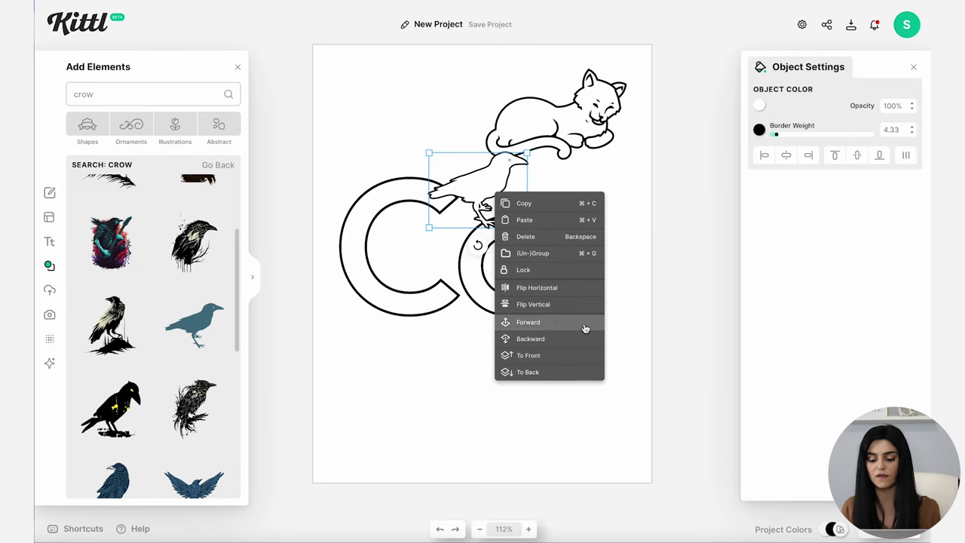
{"action": "left_click", "coordinate": [536, 287]}
{"action": "left_click", "coordinate": [494, 154]}
{"action": "left_click_drag", "start_coordinate": [483, 188], "coordinate": [486, 193]}
{"action": "left_click_drag", "start_coordinate": [550, 113], "coordinate": [558, 108]}
{"action": "left_click", "coordinate": [503, 175]}
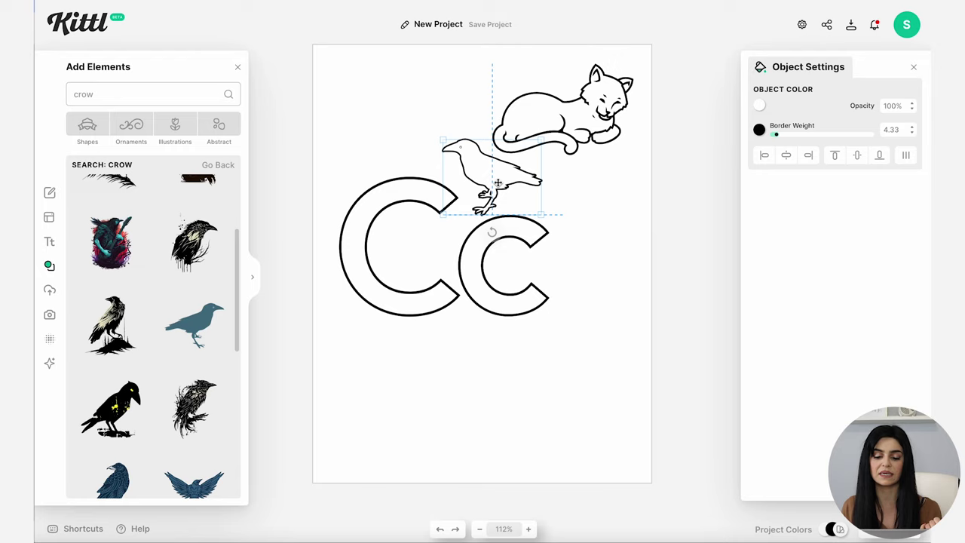
{"action": "left_click", "coordinate": [591, 207]}
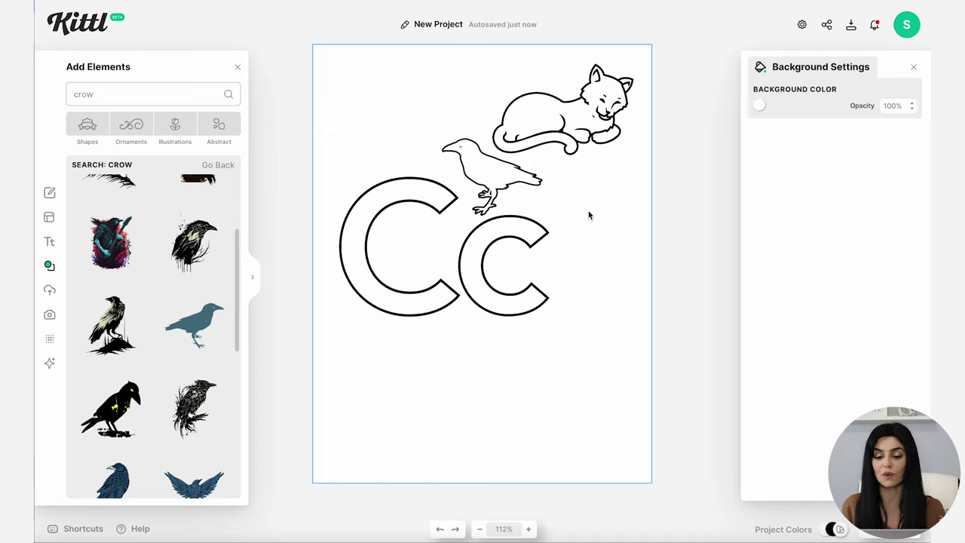
Search elements for 'camera' and briefly check the uploaded media panel
{"action": "left_click", "coordinate": [50, 267]}
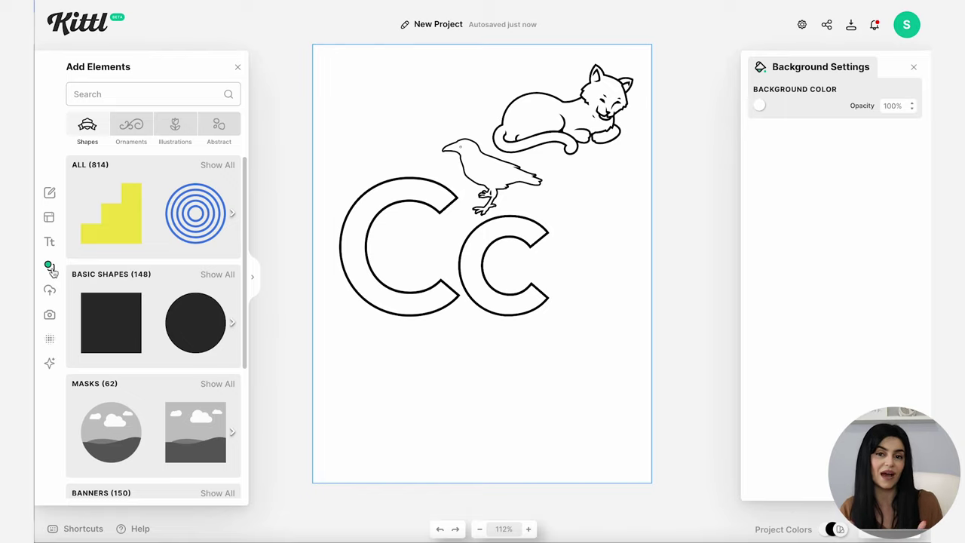
{"action": "left_click", "coordinate": [125, 94]}
{"action": "type", "text": "camera"}
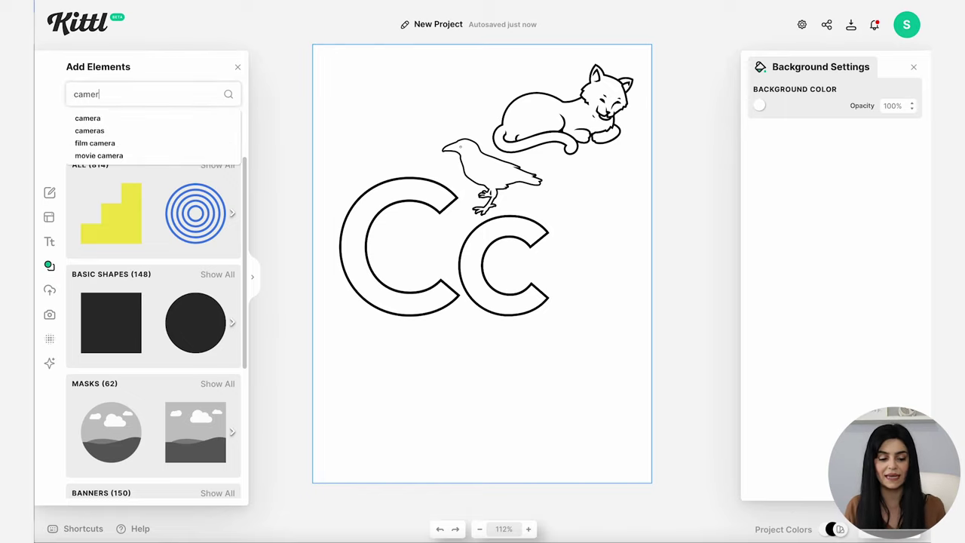
{"action": "key", "text": "Return"}
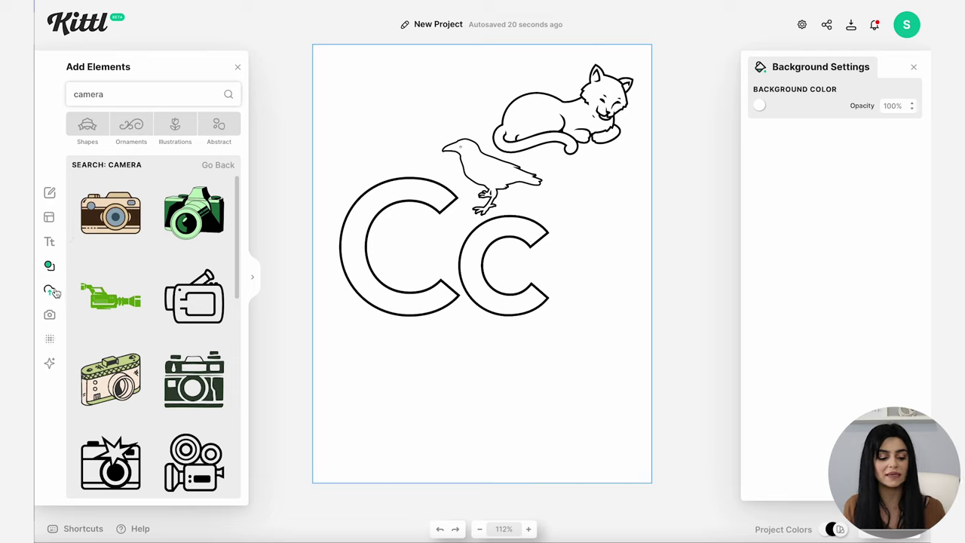
{"action": "left_click", "coordinate": [50, 291]}
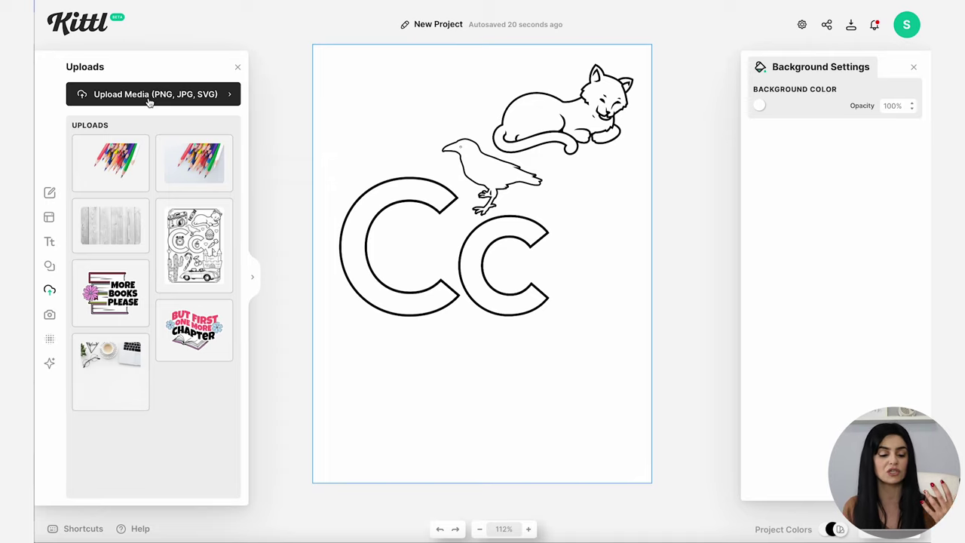
{"action": "left_click", "coordinate": [49, 265]}
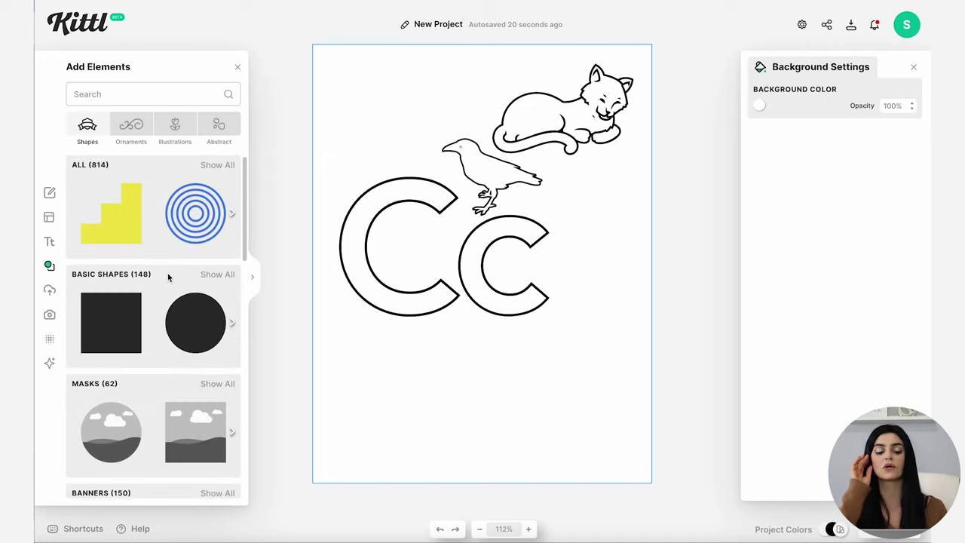
Add the beige camera illustration and move it to the page's top-left
{"action": "left_click", "coordinate": [162, 95]}
{"action": "type", "text": "camera"}
{"action": "scroll", "coordinate": [185, 355], "scroll_direction": "down", "scroll_amount": 1}
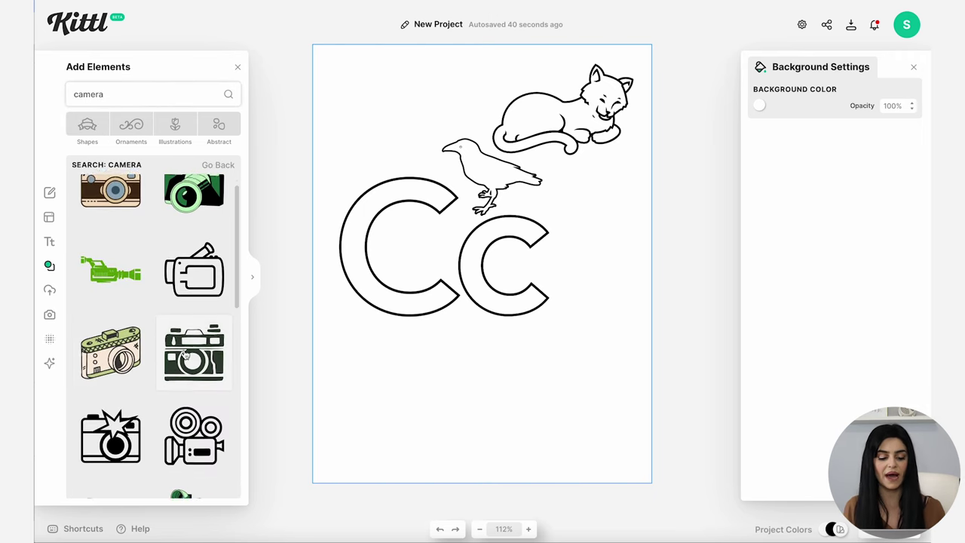
{"action": "left_click", "coordinate": [106, 354]}
{"action": "left_click_drag", "start_coordinate": [493, 291], "coordinate": [414, 112]}
Change the camera's beige and green fills to white, keeping the black line art
{"action": "left_click", "coordinate": [759, 105]}
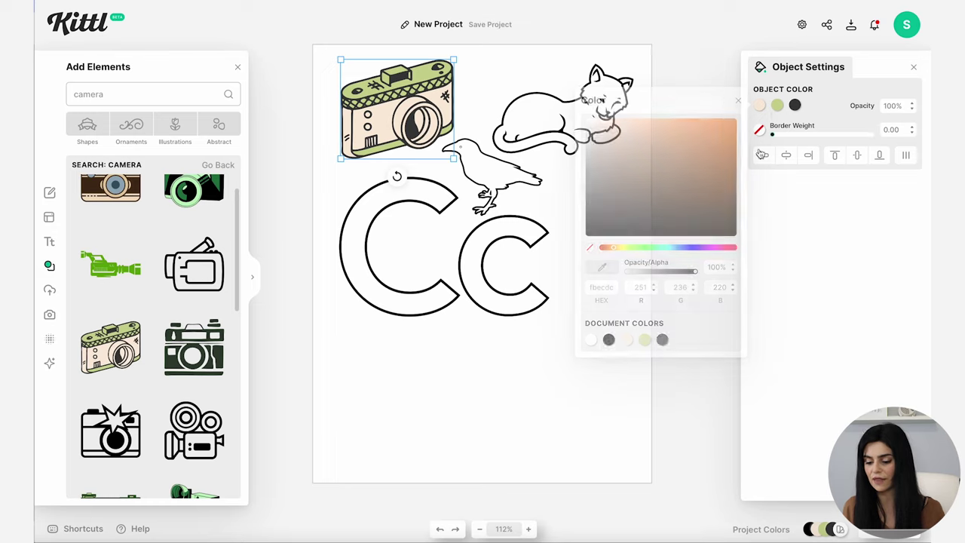
{"action": "left_click", "coordinate": [590, 339]}
{"action": "left_click", "coordinate": [778, 106]}
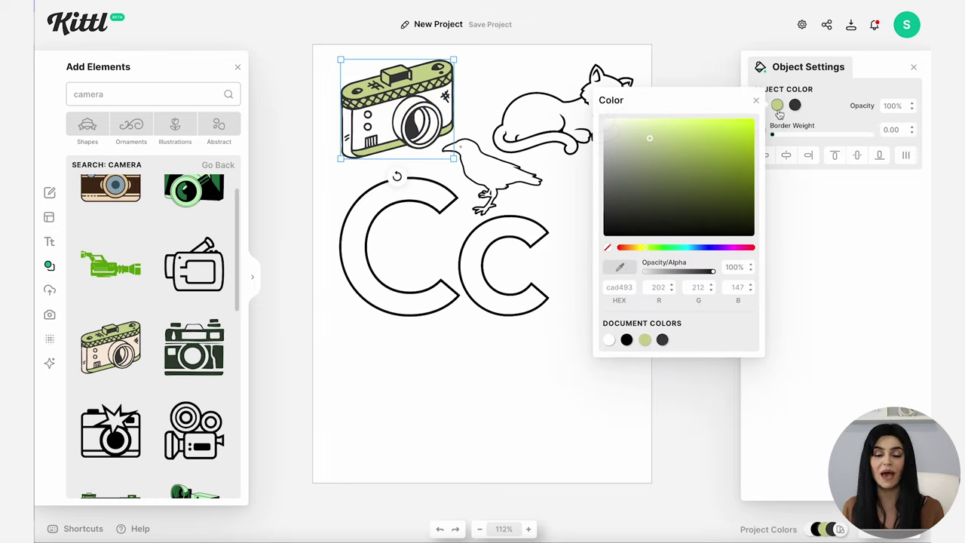
{"action": "left_click", "coordinate": [609, 339]}
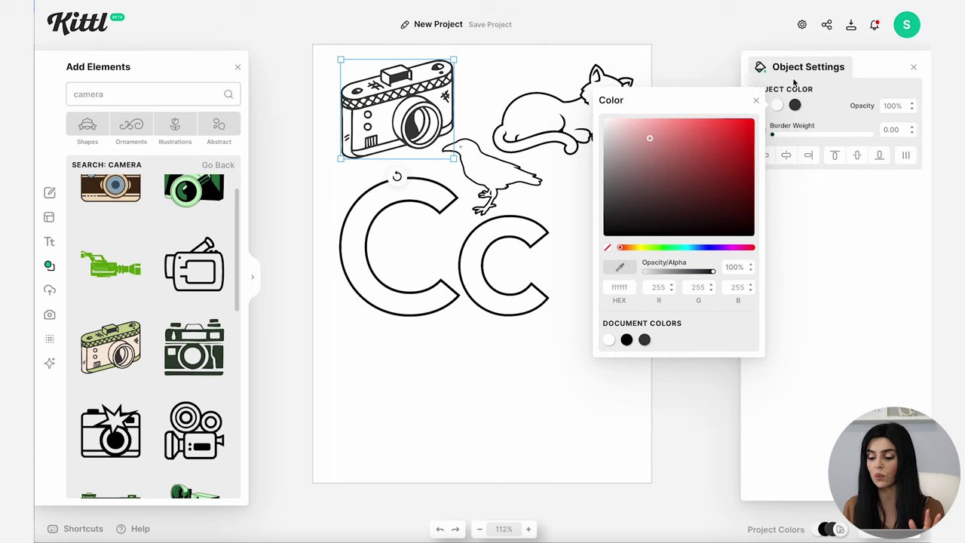
{"action": "left_click", "coordinate": [794, 105]}
{"action": "left_click", "coordinate": [616, 256]}
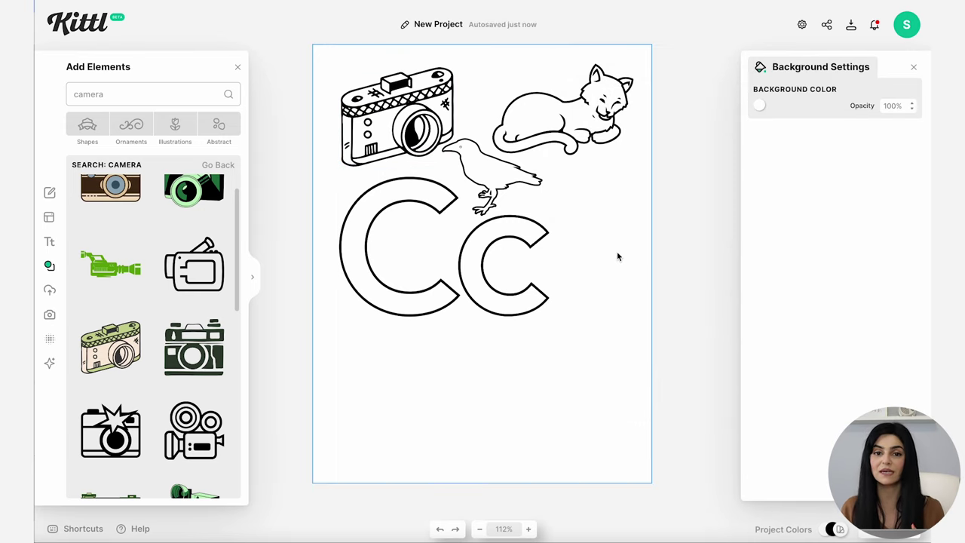
Search Elements for 'castle' and add the pink castle to the page
{"action": "triple_click", "coordinate": [144, 94]}
{"action": "type", "text": "castle"}
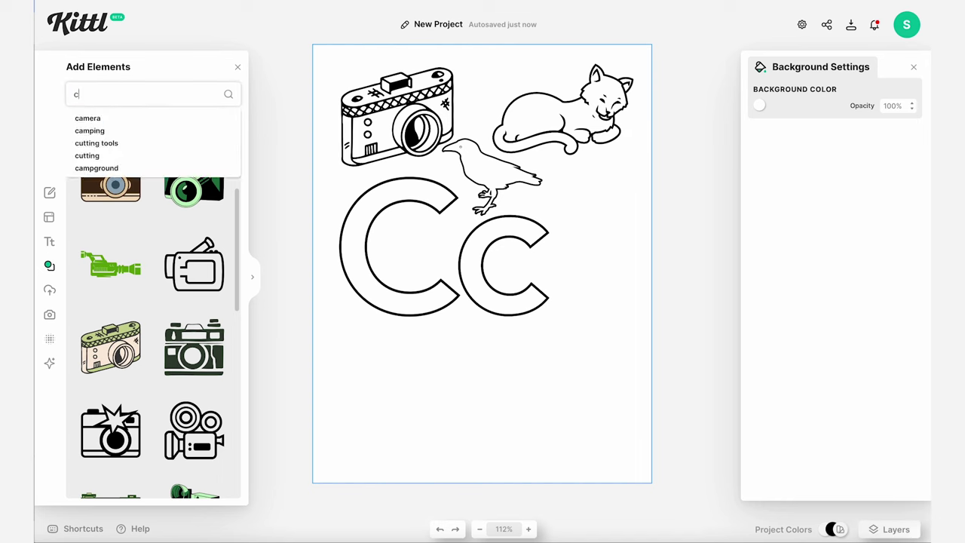
{"action": "key", "text": "Return"}
{"action": "scroll", "coordinate": [173, 358], "scroll_direction": "down", "scroll_amount": 5}
{"action": "left_click", "coordinate": [110, 233]}
{"action": "left_click_drag", "start_coordinate": [509, 278], "coordinate": [604, 365]}
Make all the castle's fills white and give it a black outline of thickness 2
{"action": "left_click", "coordinate": [759, 104]}
{"action": "left_click", "coordinate": [609, 339]}
{"action": "left_click", "coordinate": [778, 105]}
{"action": "left_click", "coordinate": [620, 339]}
{"action": "left_click", "coordinate": [795, 105]}
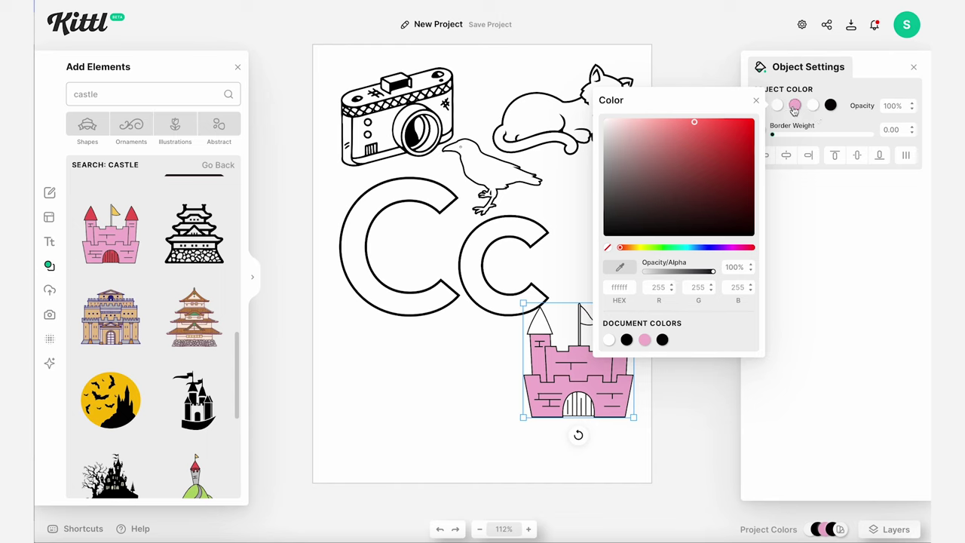
{"action": "left_click", "coordinate": [626, 340]}
{"action": "left_click", "coordinate": [891, 129]}
{"action": "type", "text": "2"}
{"action": "left_click", "coordinate": [759, 129]}
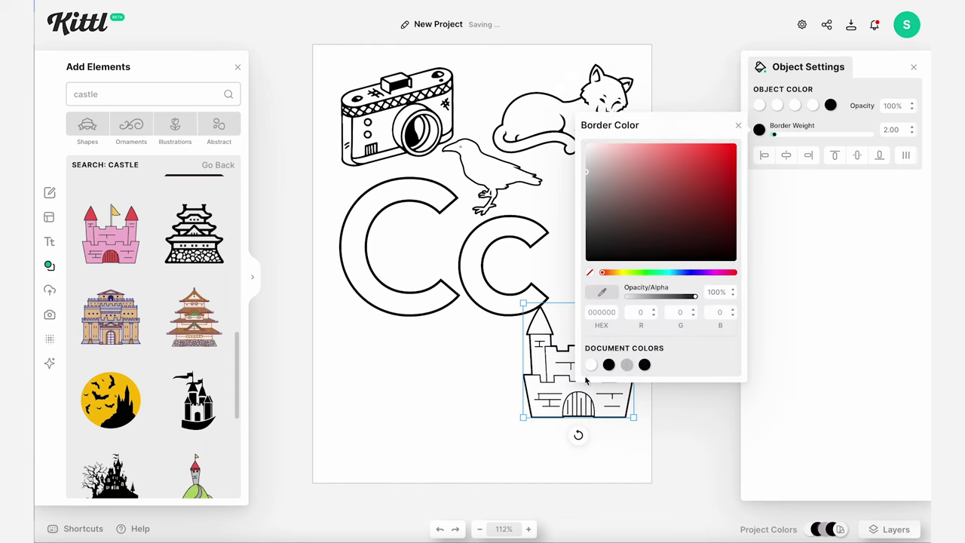
{"action": "left_click", "coordinate": [573, 386]}
Add a black outline cupcake and shrink it up beside the crow
{"action": "triple_click", "coordinate": [143, 94]}
{"action": "type", "text": "cupcake"}
{"action": "key", "text": "Return"}
{"action": "left_click", "coordinate": [194, 211]}
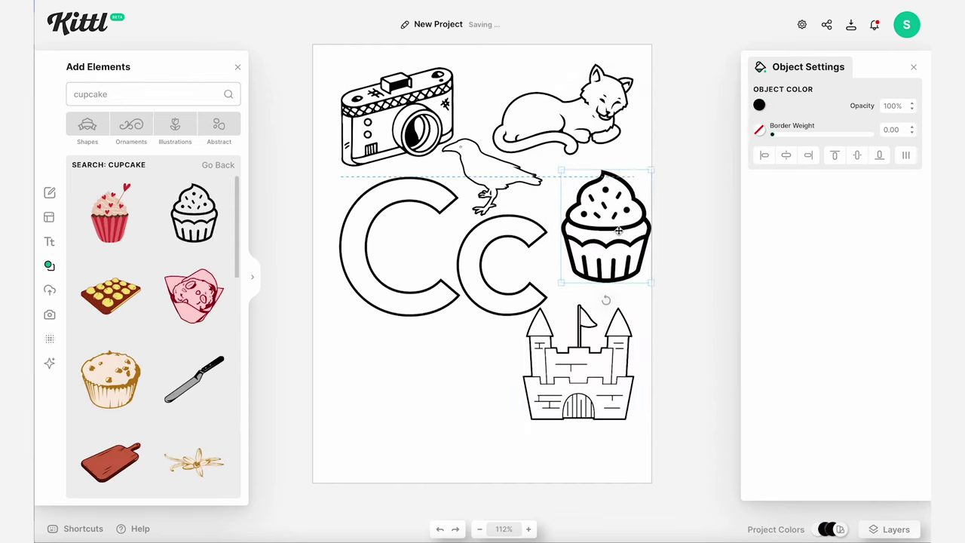
{"action": "left_click_drag", "start_coordinate": [630, 276], "coordinate": [614, 234]}
{"action": "left_click_drag", "start_coordinate": [584, 196], "coordinate": [577, 208]}
Add an outline carrot, shrunk and placed just below the cupcake
{"action": "triple_click", "coordinate": [143, 93]}
{"action": "type", "text": "carrot"}
{"action": "key", "text": "Return"}
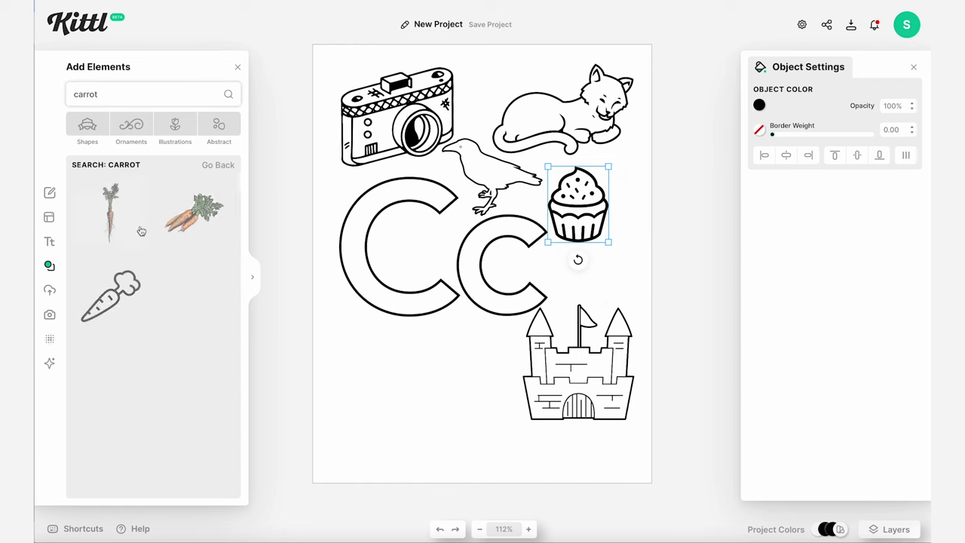
{"action": "left_click", "coordinate": [110, 294]}
{"action": "left_click_drag", "start_coordinate": [514, 264], "coordinate": [607, 250]}
{"action": "left_click_drag", "start_coordinate": [657, 201], "coordinate": [635, 243]}
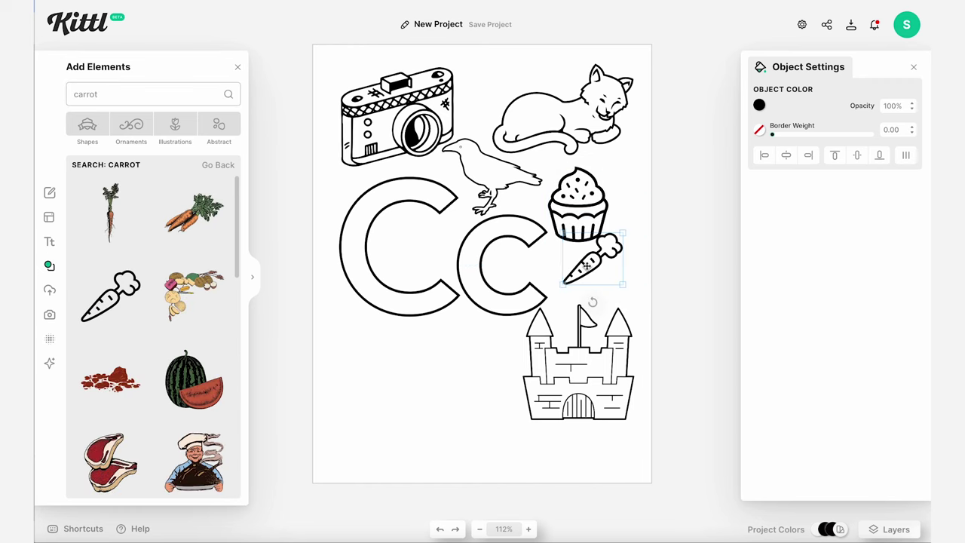
Add a green cactus, enlarged at the lower left under the C, and start whitening its fill
{"action": "triple_click", "coordinate": [143, 93]}
{"action": "type", "text": "cactus"}
{"action": "key", "text": "Return"}
{"action": "left_click", "coordinate": [110, 294]}
{"action": "left_click_drag", "start_coordinate": [483, 273], "coordinate": [374, 397]}
{"action": "left_click_drag", "start_coordinate": [409, 339], "coordinate": [423, 317]}
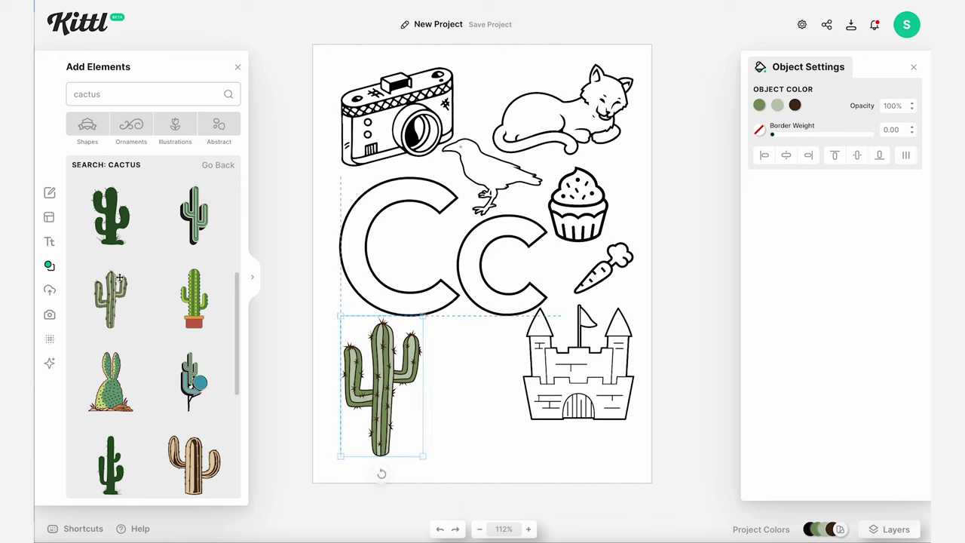
{"action": "left_click", "coordinate": [759, 104]}
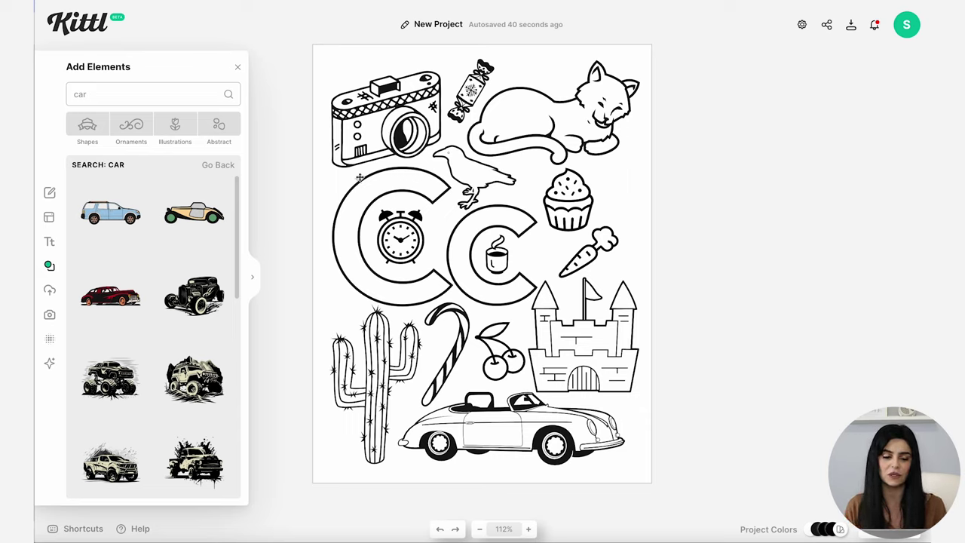
Replace the Elements search term with 'heart' and browse the results
{"action": "left_click", "coordinate": [155, 93]}
{"action": "key", "text": "ctrl+a"}
{"action": "key", "text": "BackSpace"}
{"action": "type", "text": "heart"}
{"action": "key", "text": "Return"}
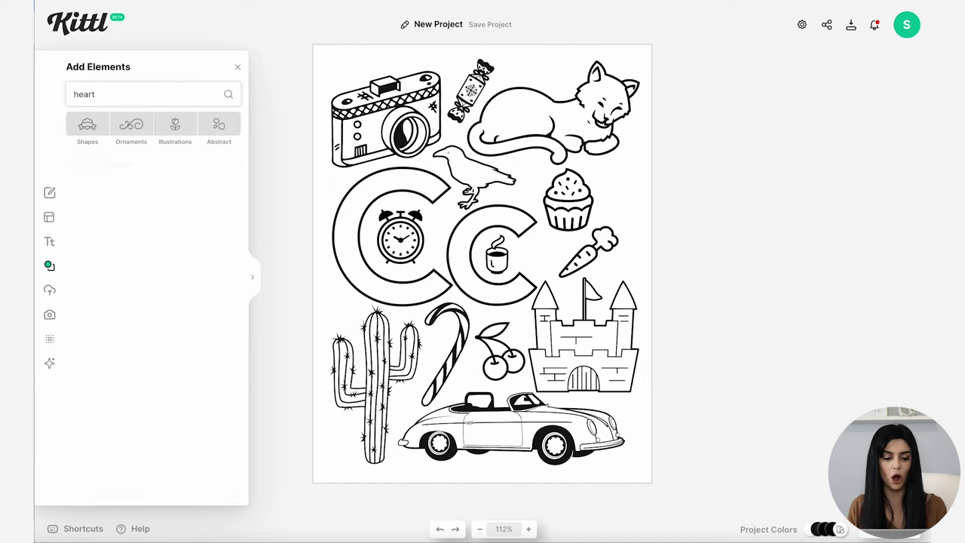
{"action": "scroll", "coordinate": [162, 296], "scroll_direction": "down", "scroll_amount": 5}
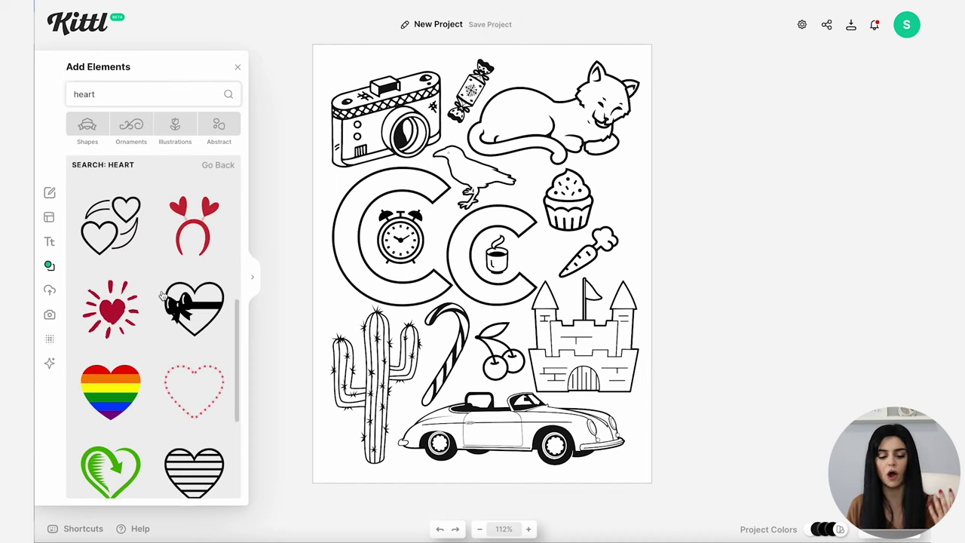
{"action": "scroll", "coordinate": [161, 296], "scroll_direction": "down", "scroll_amount": 3}
Add the brown heart, shrink it between the clock and cup, and make it white
{"action": "left_click", "coordinate": [190, 353]}
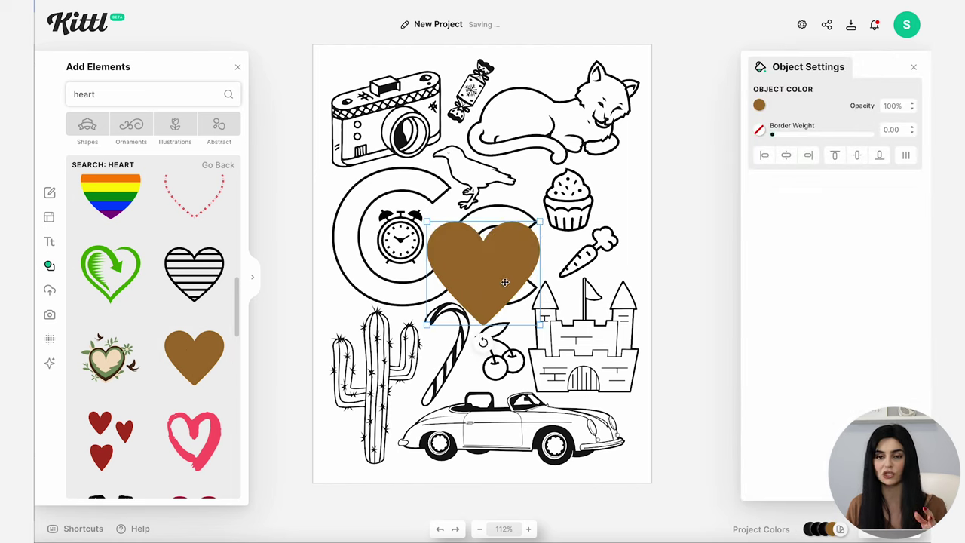
{"action": "left_click_drag", "start_coordinate": [505, 282], "coordinate": [524, 251]}
{"action": "left_click_drag", "start_coordinate": [550, 291], "coordinate": [520, 254]}
{"action": "left_click_drag", "start_coordinate": [489, 226], "coordinate": [456, 246]}
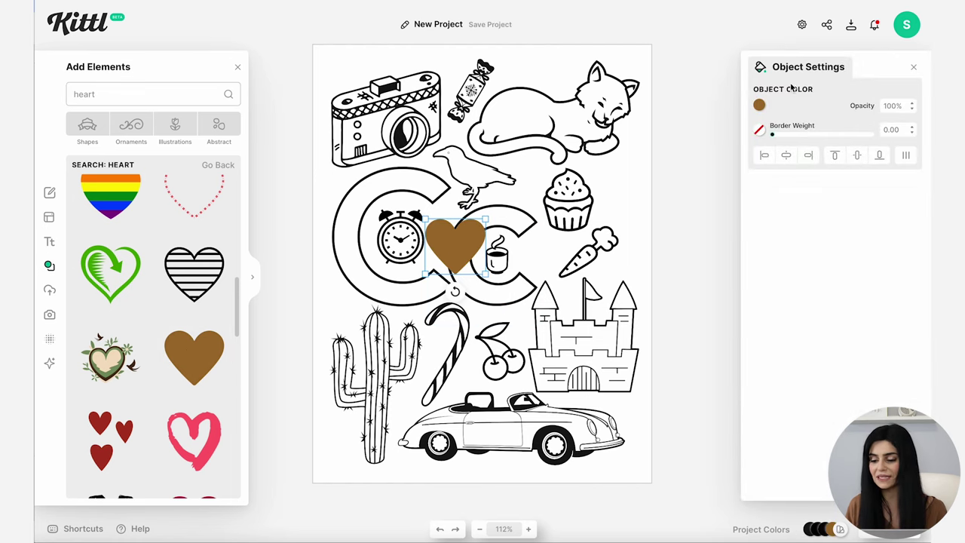
{"action": "left_click", "coordinate": [759, 105]}
{"action": "left_click", "coordinate": [590, 339]}
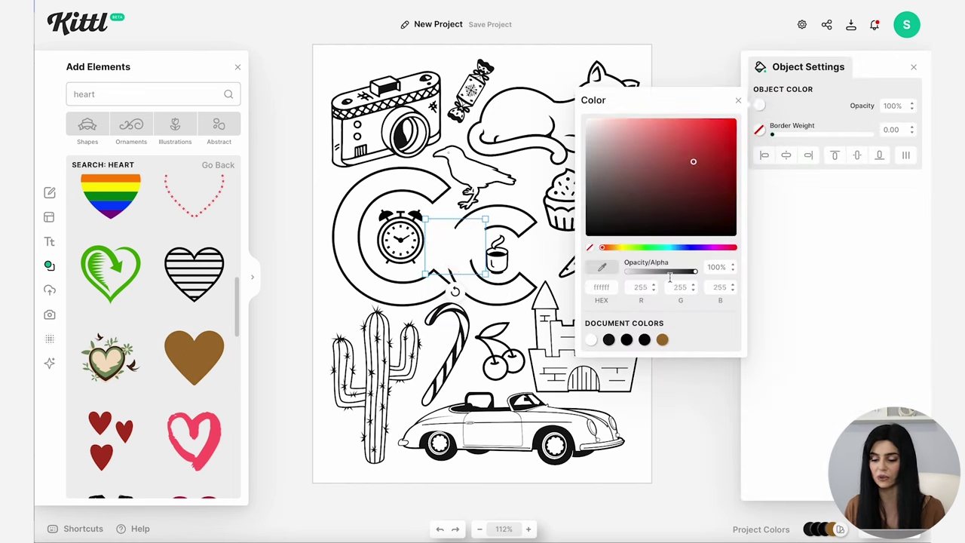
{"action": "left_click", "coordinate": [759, 130]}
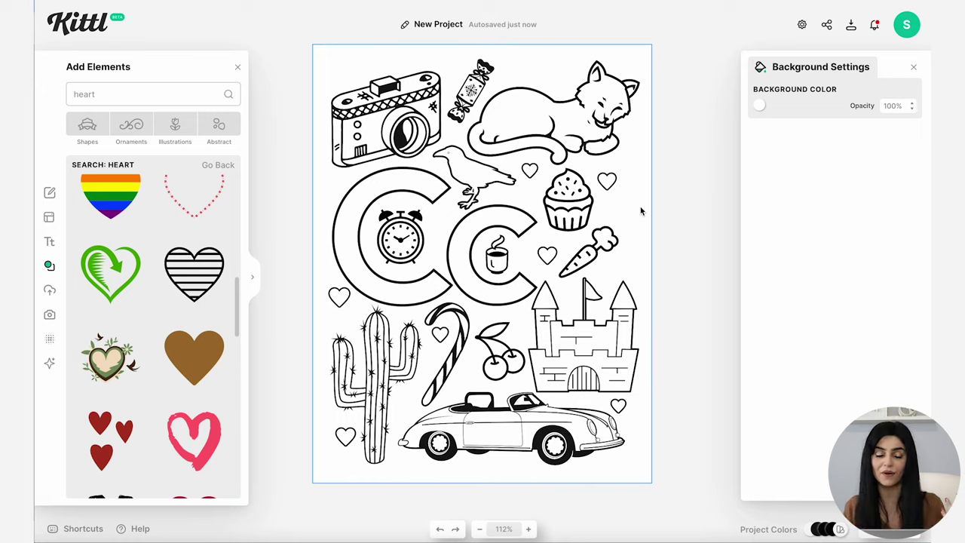
Add a rectangular frame from the 'border' search and stretch it to fill the page
{"action": "triple_click", "coordinate": [151, 93]}
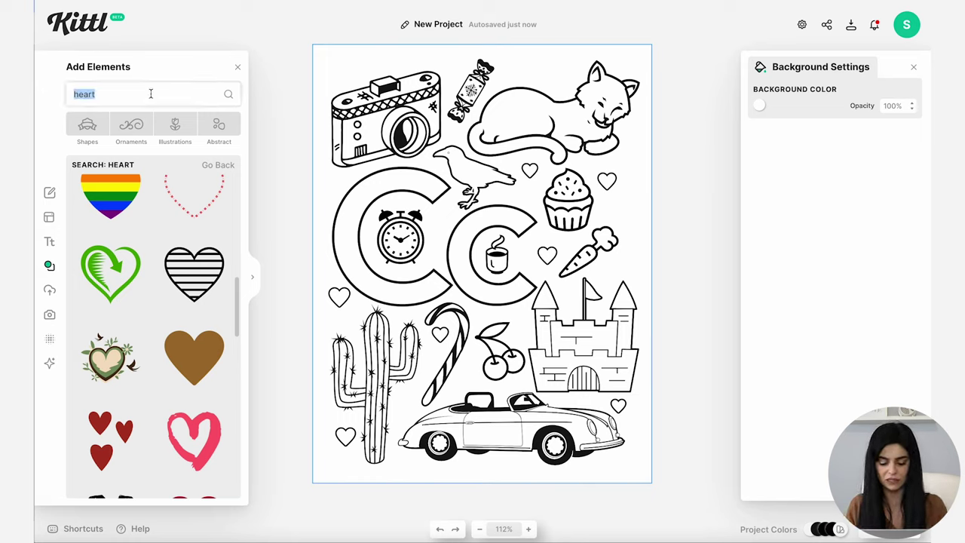
{"action": "type", "text": "border"}
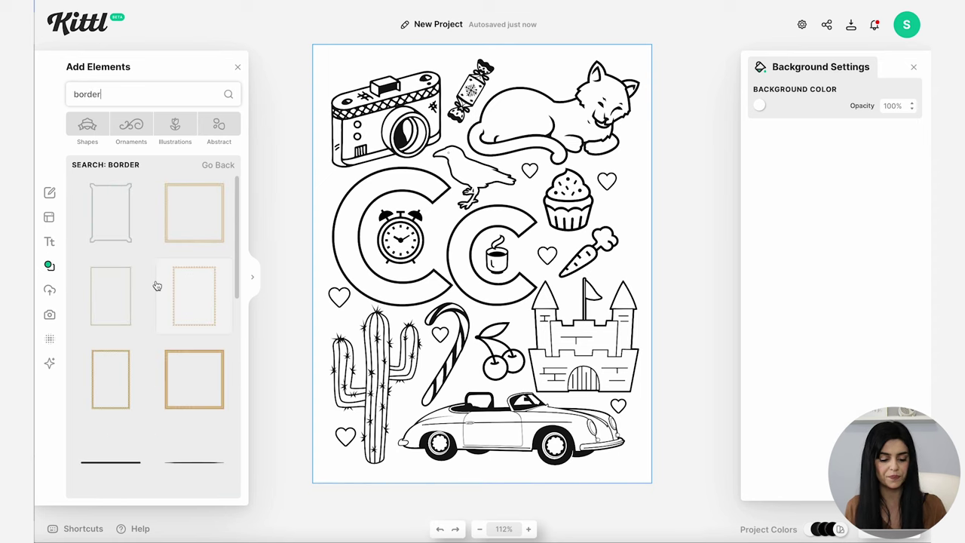
{"action": "left_click", "coordinate": [120, 286]}
{"action": "scroll", "coordinate": [150, 302], "scroll_direction": "down", "scroll_amount": 5}
{"action": "left_click_drag", "start_coordinate": [443, 218], "coordinate": [335, 62]}
{"action": "left_click_drag", "start_coordinate": [524, 332], "coordinate": [646, 446]}
{"action": "left_click_drag", "start_coordinate": [623, 60], "coordinate": [630, 58]}
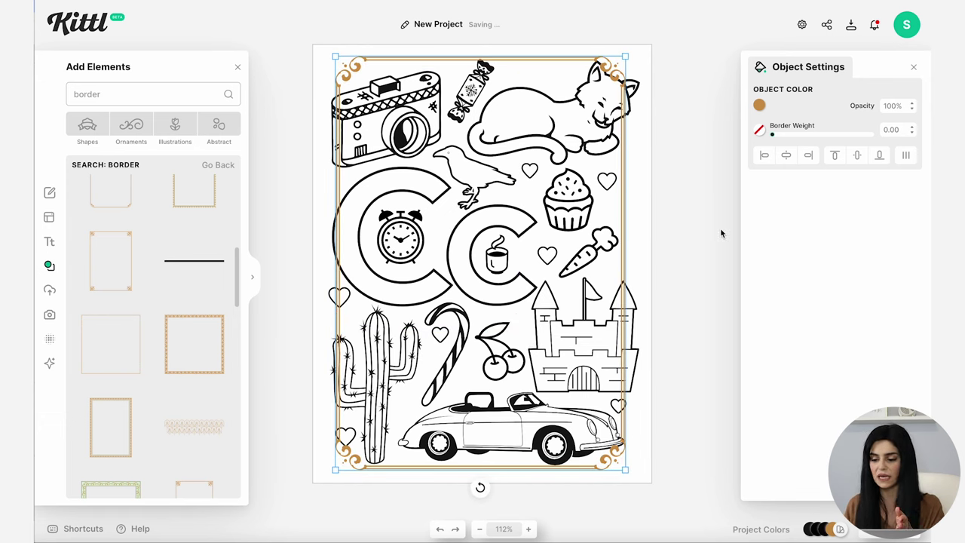
Centre the border horizontally and vertically, and send it to the back behind the illustrations
{"action": "left_click", "coordinate": [786, 156]}
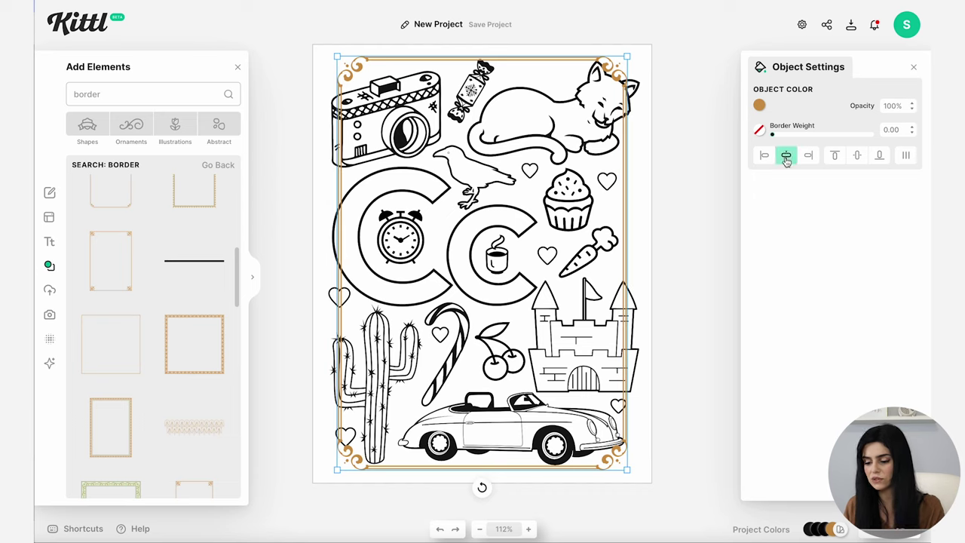
{"action": "left_click", "coordinate": [857, 155]}
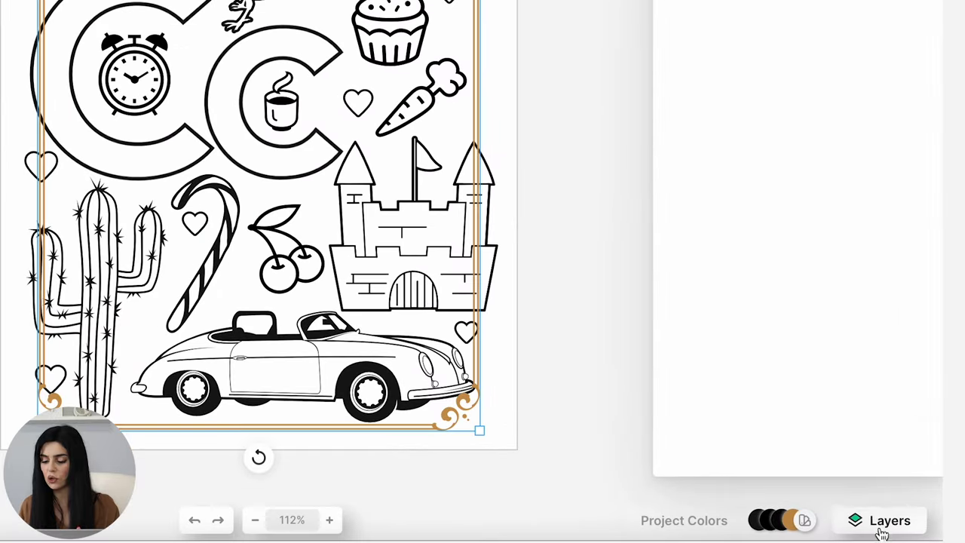
{"action": "left_click", "coordinate": [883, 529]}
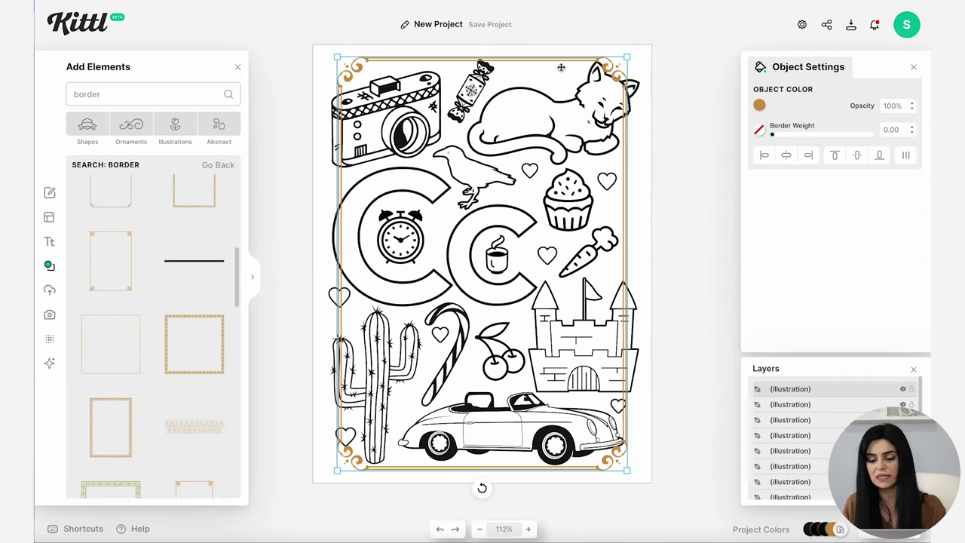
{"action": "right_click", "coordinate": [559, 60]}
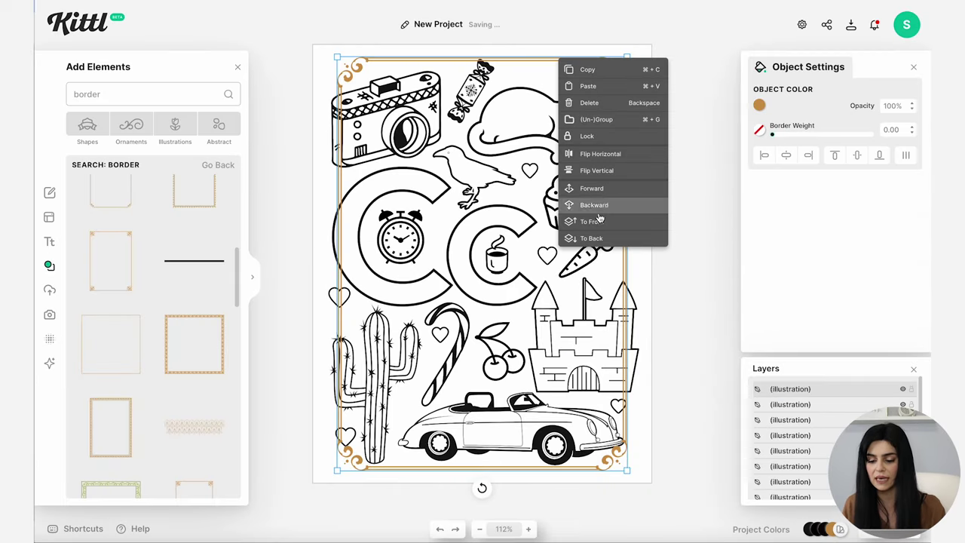
{"action": "left_click", "coordinate": [592, 238]}
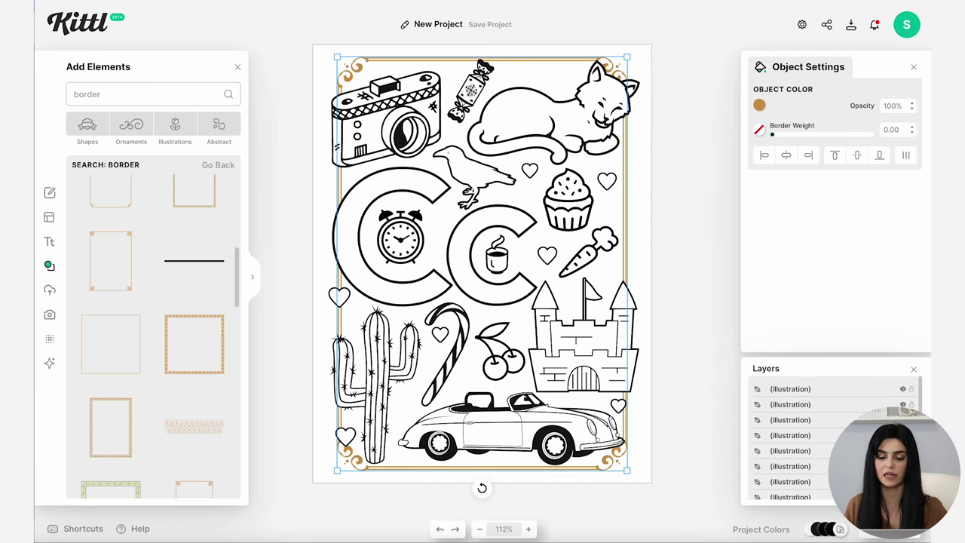
{"action": "left_click", "coordinate": [854, 157]}
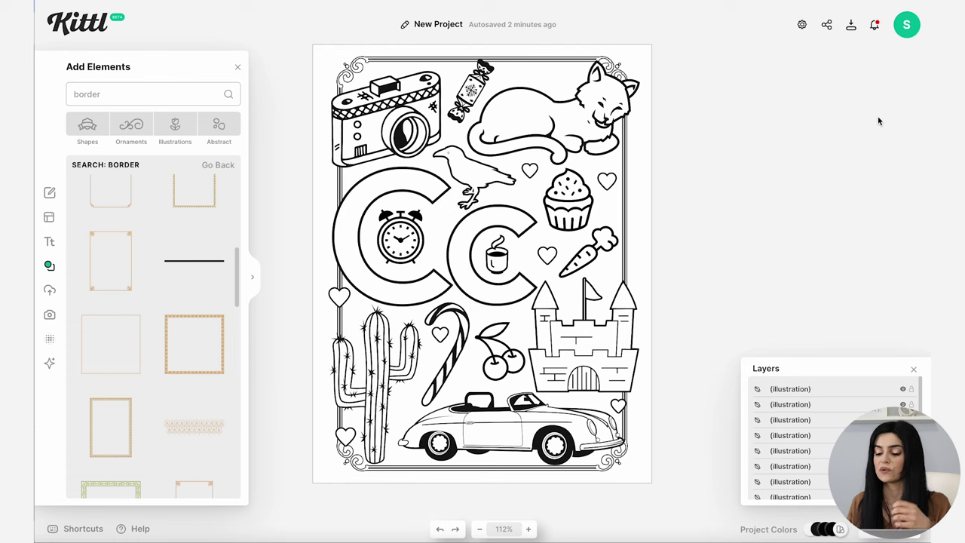
Download the colouring page as a 300 DPI PDF, then go to the account menu
{"action": "left_click", "coordinate": [850, 27]}
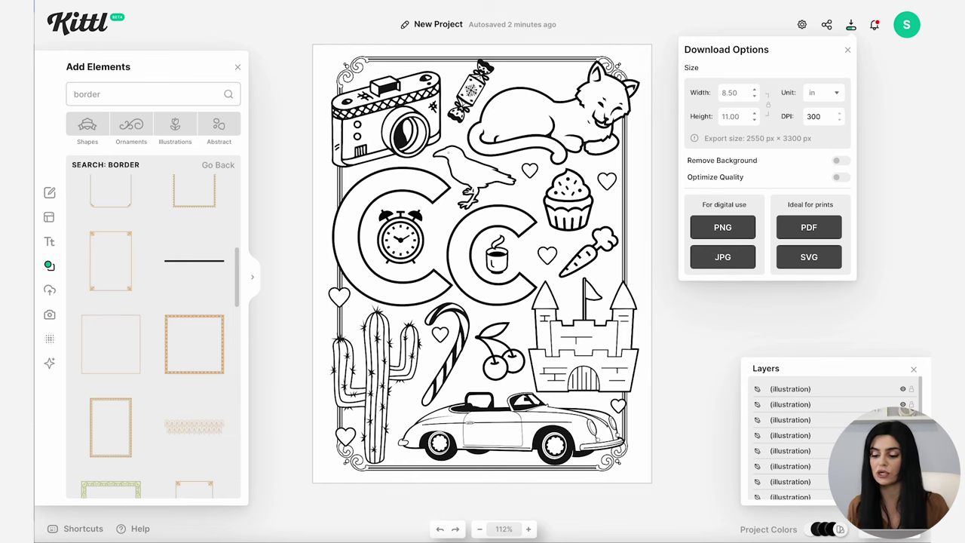
{"action": "left_click", "coordinate": [823, 236]}
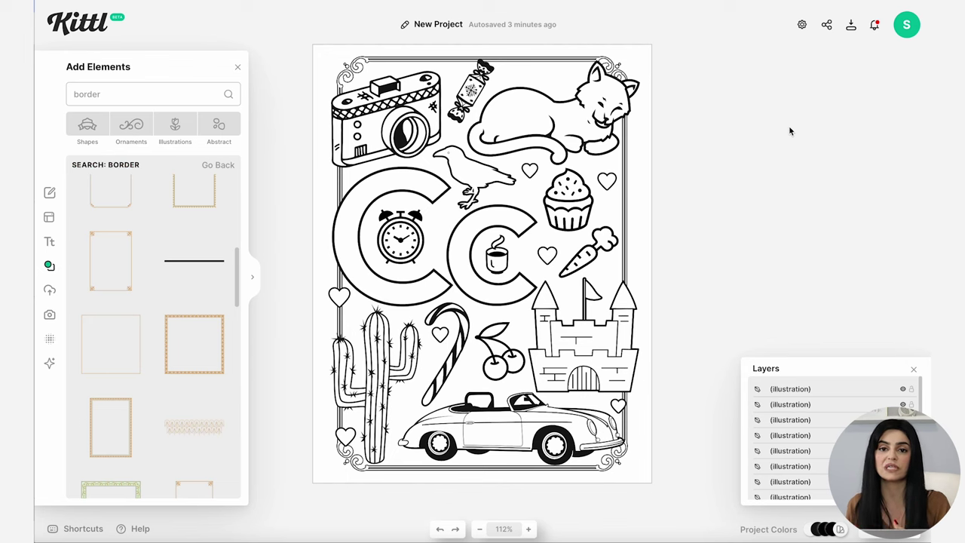
{"action": "left_click", "coordinate": [850, 27]}
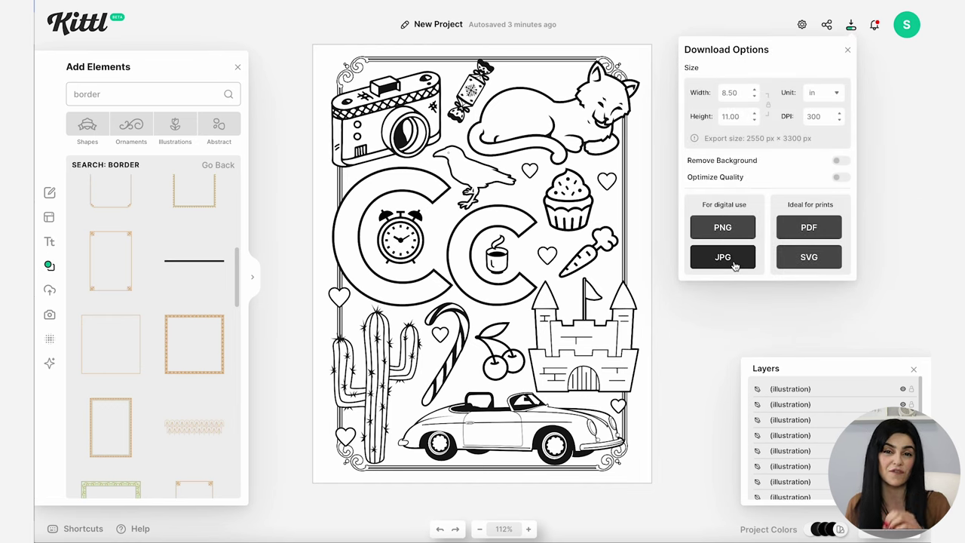
{"action": "left_click", "coordinate": [906, 24]}
From My Projects, create a new project with a 2500 × 2500 px artboard
{"action": "left_click", "coordinate": [786, 94]}
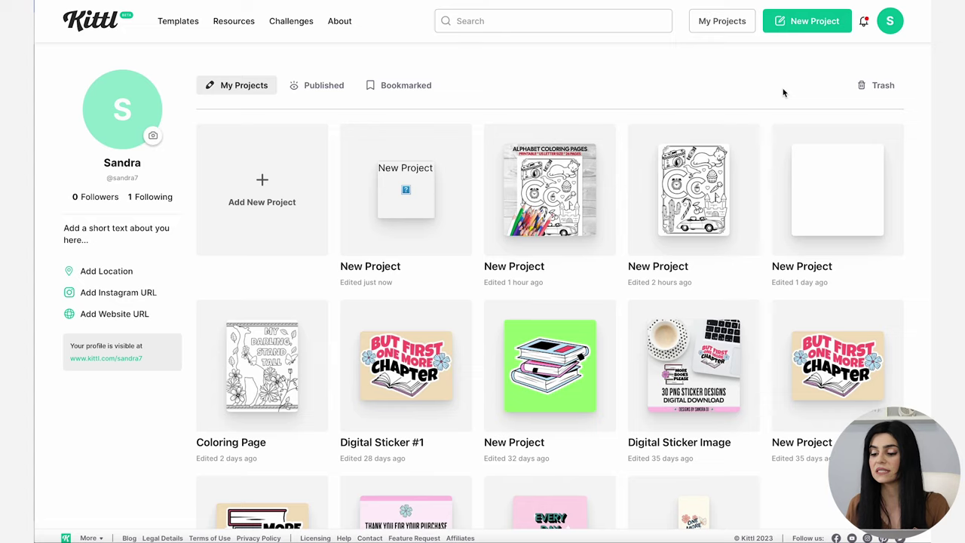
{"action": "left_click", "coordinate": [813, 23]}
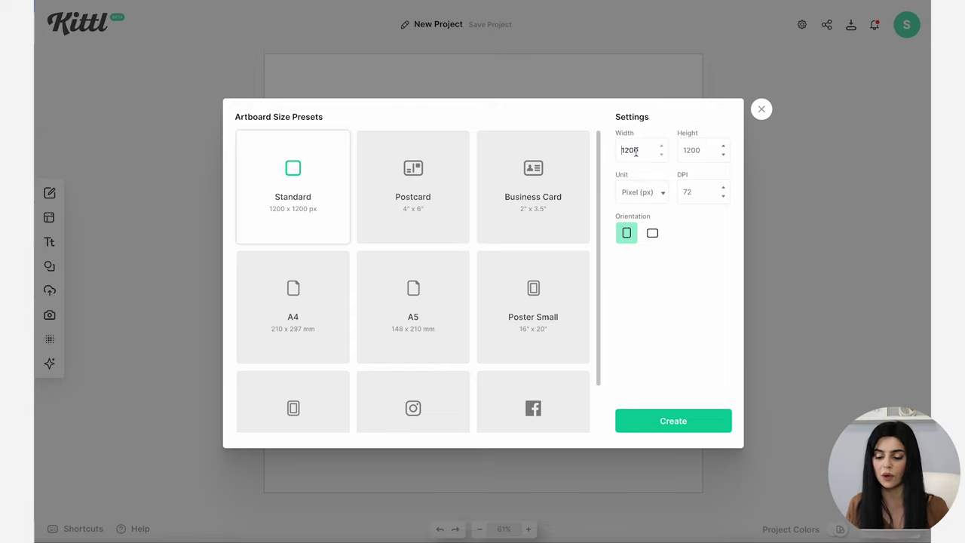
{"action": "left_click", "coordinate": [704, 147]}
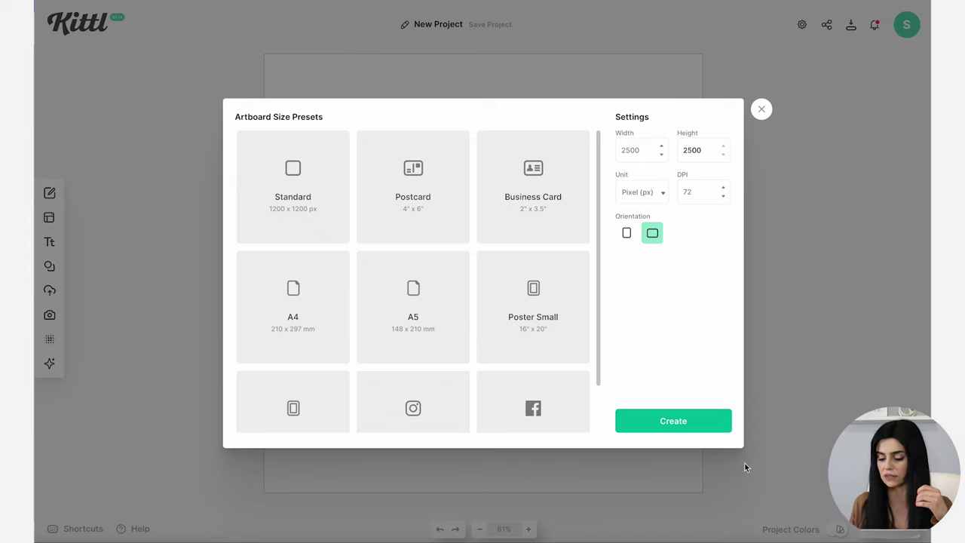
{"action": "left_click", "coordinate": [657, 425]}
{"action": "left_click", "coordinate": [667, 208]}
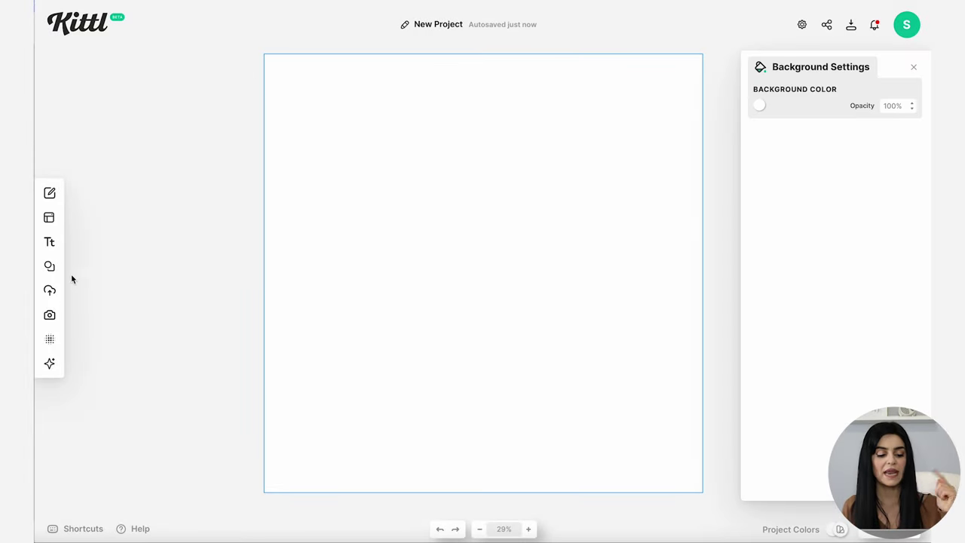
Add the uploaded Cc colouring page image and scale it up to fill most of the square
{"action": "left_click", "coordinate": [70, 290]}
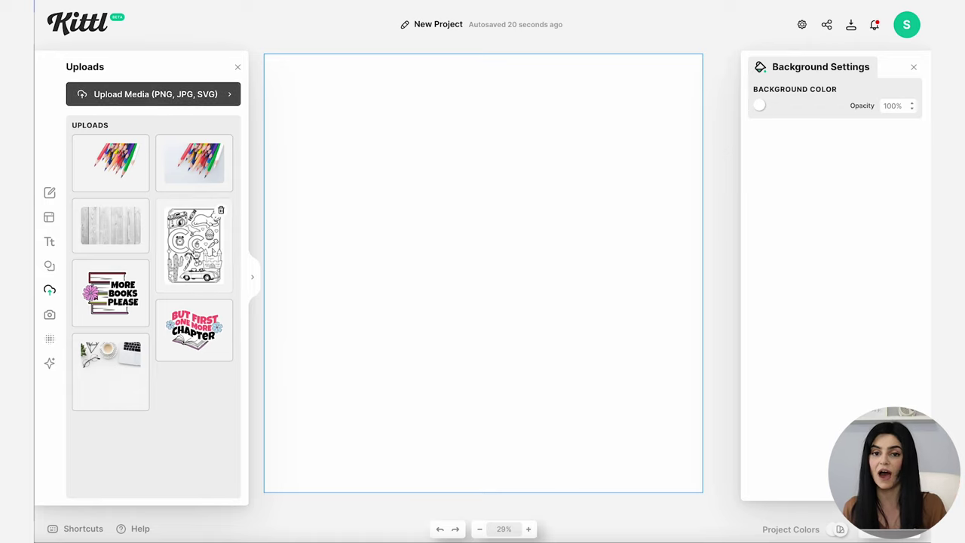
{"action": "left_click", "coordinate": [195, 241]}
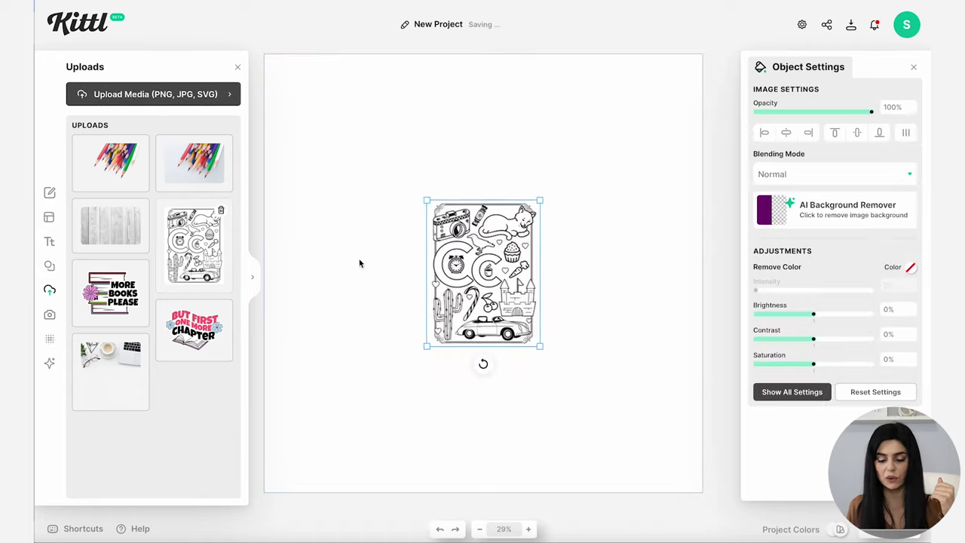
{"action": "left_click_drag", "start_coordinate": [425, 199], "coordinate": [330, 76]}
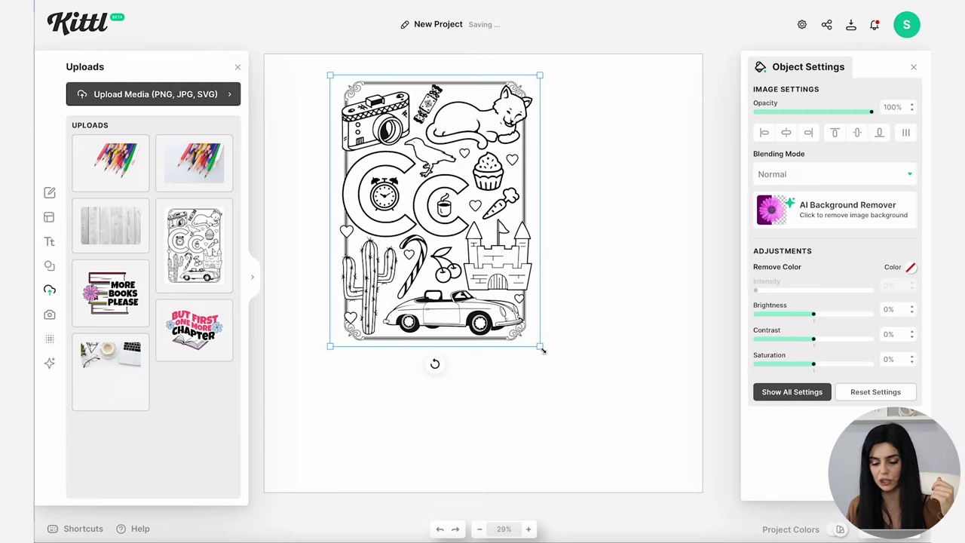
{"action": "left_click_drag", "start_coordinate": [541, 349], "coordinate": [668, 514]}
{"action": "left_click_drag", "start_coordinate": [475, 278], "coordinate": [461, 300]}
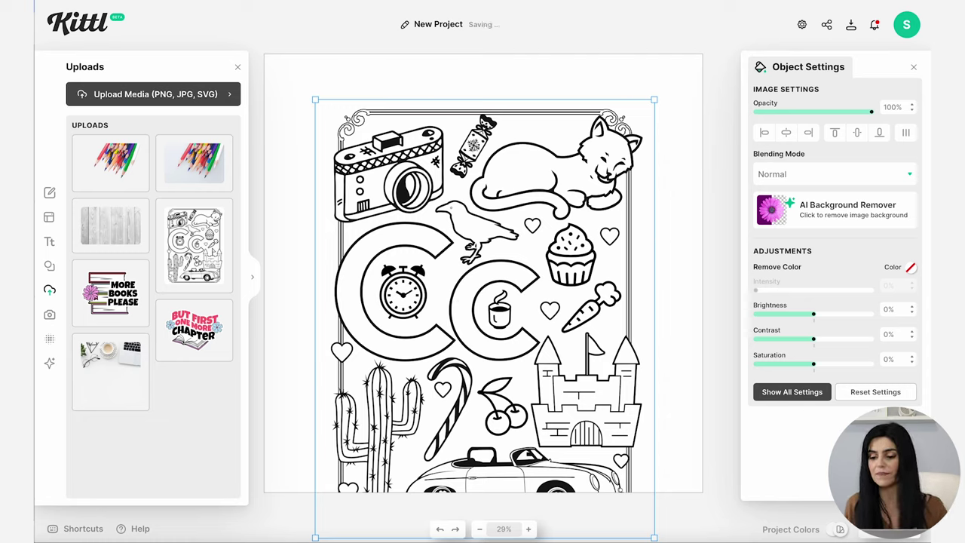
Add the grey wood texture, rotate it about 90° to horizontal planks, and stretch it over the canvas
{"action": "left_click", "coordinate": [828, 3]}
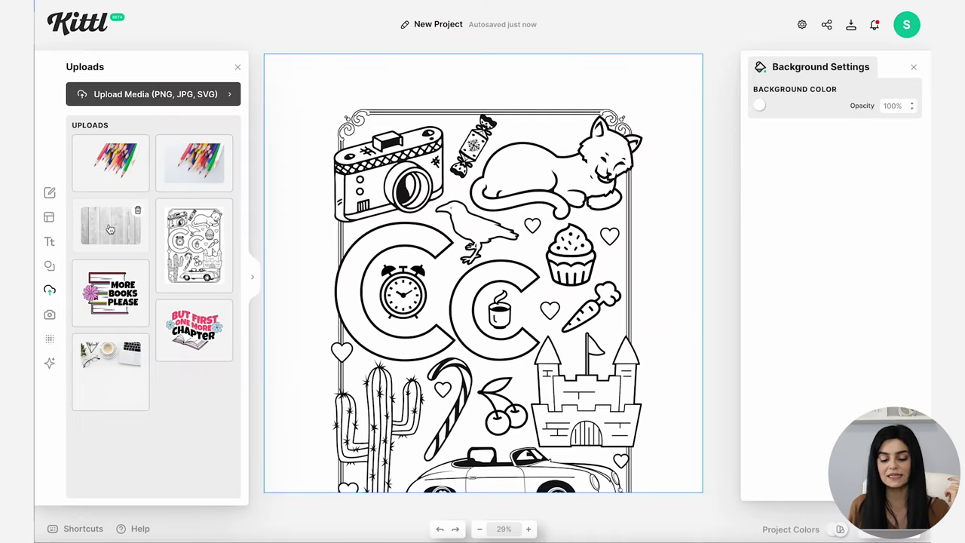
{"action": "left_click", "coordinate": [110, 225]}
{"action": "left_click_drag", "start_coordinate": [485, 269], "coordinate": [500, 207]}
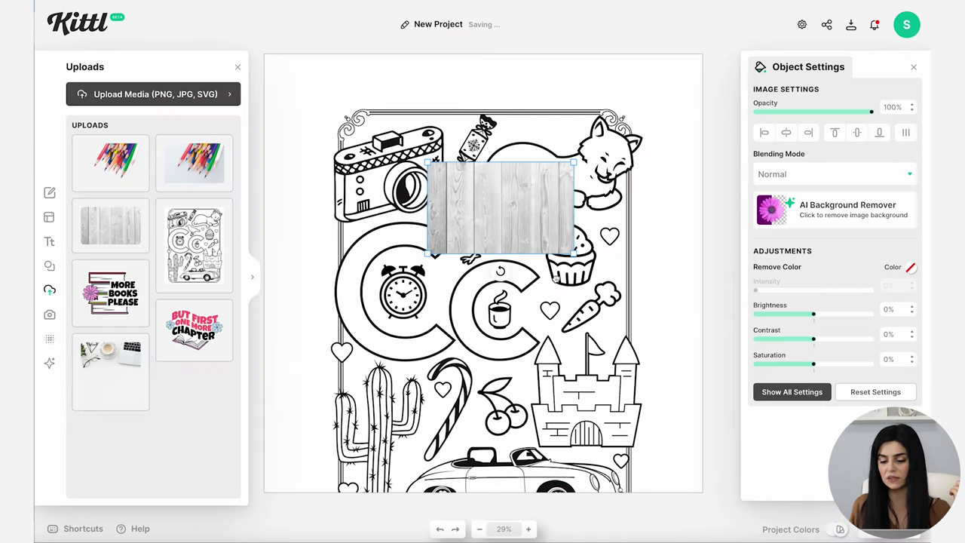
{"action": "left_click_drag", "start_coordinate": [499, 270], "coordinate": [632, 204]}
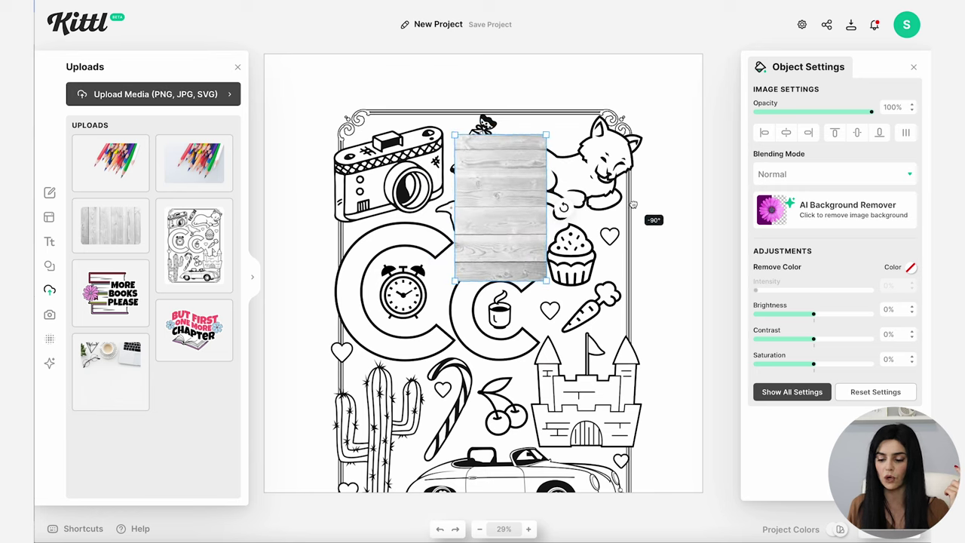
{"action": "left_click_drag", "start_coordinate": [450, 144], "coordinate": [362, 73]}
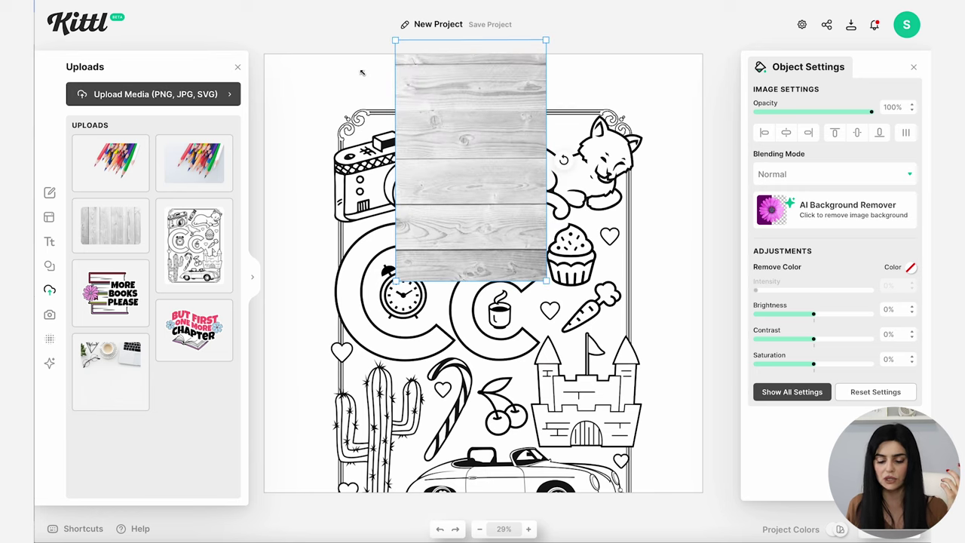
{"action": "left_click_drag", "start_coordinate": [548, 281], "coordinate": [754, 490]}
{"action": "left_click_drag", "start_coordinate": [536, 217], "coordinate": [371, 216]}
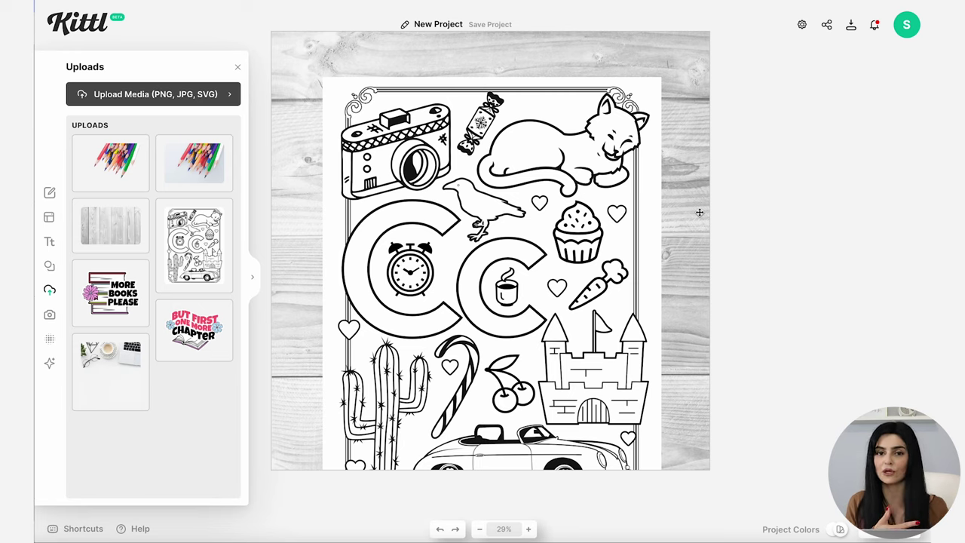
Add the enlarged coloured-pencils photo, remove its background, turn it upright and place it lower left
{"action": "left_click", "coordinate": [184, 173]}
{"action": "left_click_drag", "start_coordinate": [432, 211], "coordinate": [440, 179]}
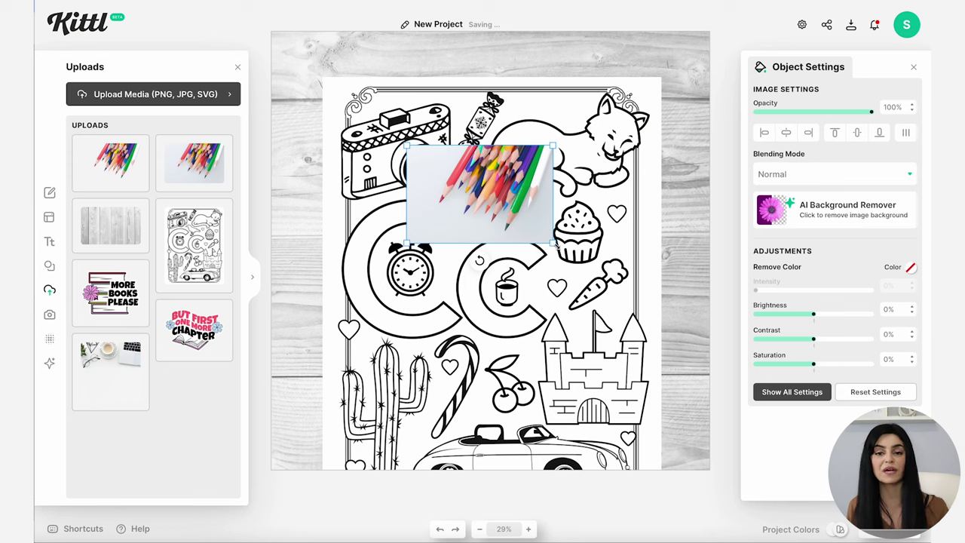
{"action": "left_click_drag", "start_coordinate": [553, 243], "coordinate": [652, 313]}
{"action": "left_click_drag", "start_coordinate": [578, 223], "coordinate": [551, 223]}
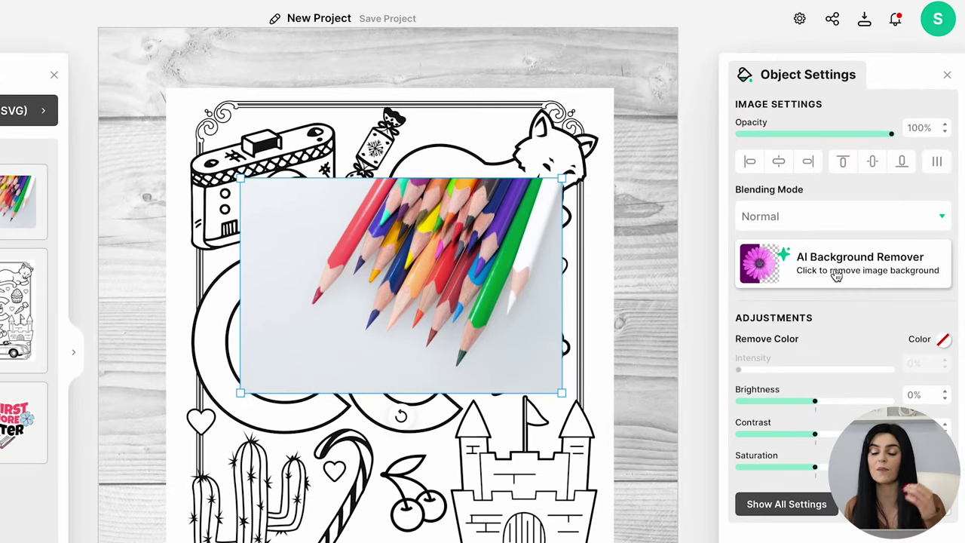
{"action": "left_click", "coordinate": [836, 274]}
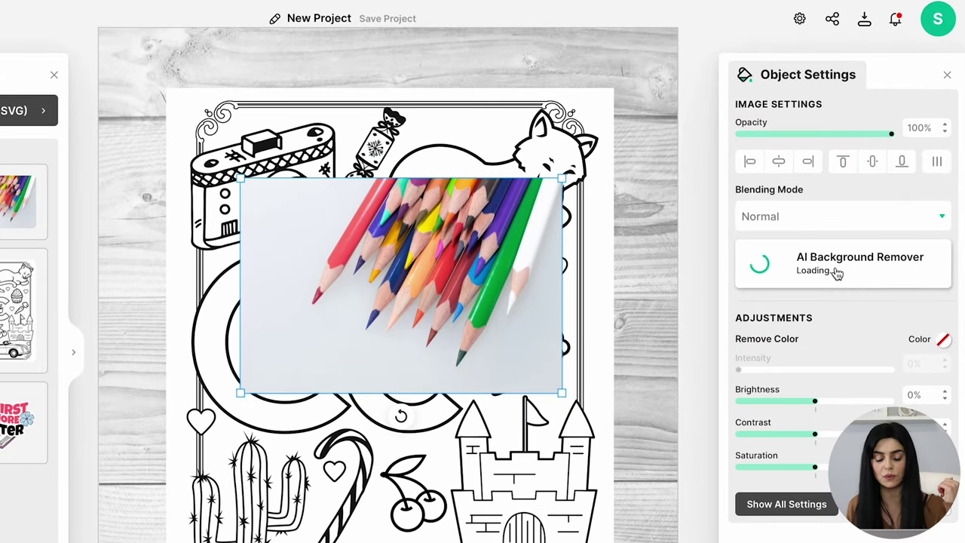
{"action": "mouse_move", "coordinate": [401, 415]}
{"action": "left_mouse_down"}
{"action": "mouse_move", "coordinate": [422, 155]}
{"action": "mouse_move", "coordinate": [414, 152]}
{"action": "left_mouse_up"}
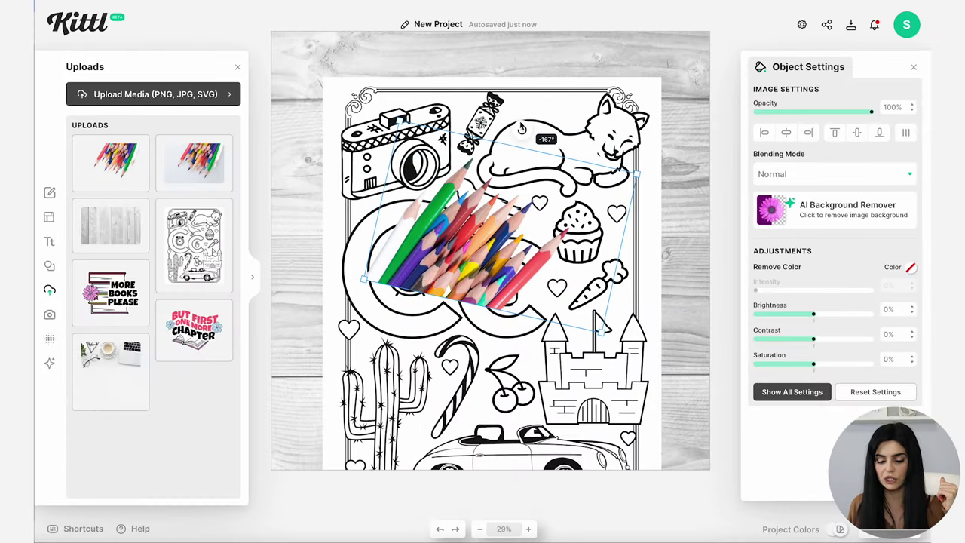
{"action": "left_click_drag", "start_coordinate": [509, 126], "coordinate": [503, 129]}
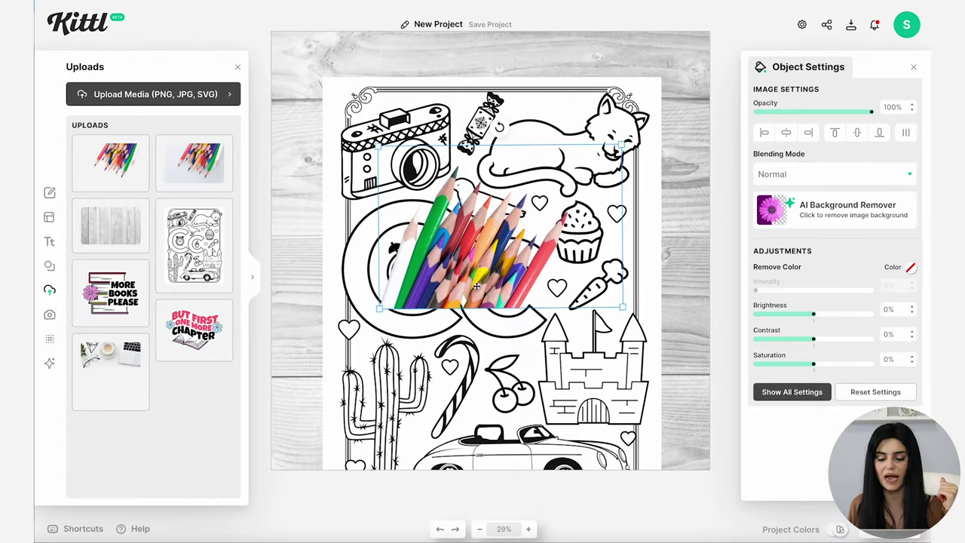
{"action": "mouse_move", "coordinate": [464, 294]}
{"action": "left_mouse_down"}
{"action": "mouse_move", "coordinate": [407, 339]}
{"action": "mouse_move", "coordinate": [381, 443]}
{"action": "left_mouse_up"}
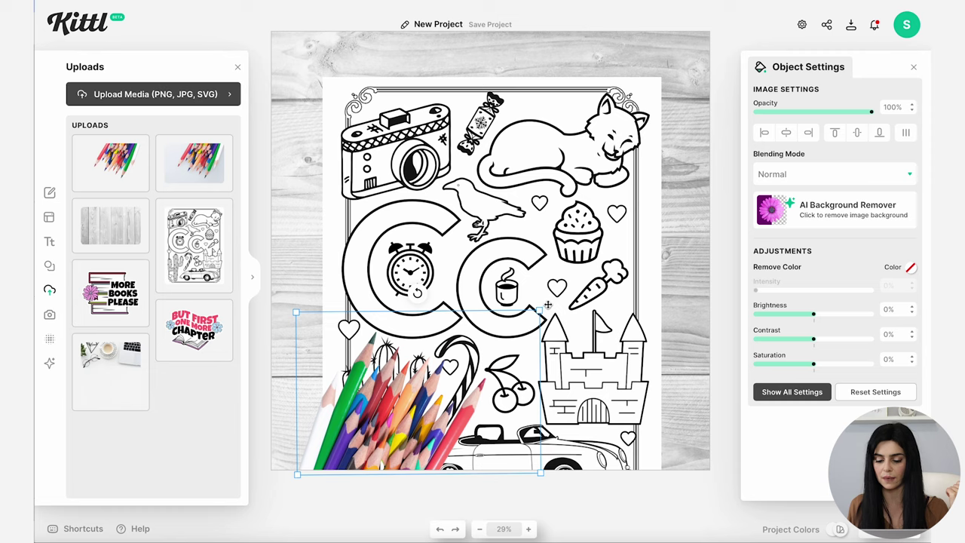
Add a headline above the page reading 'ALPHABET COLORING PAGES'
{"action": "left_click", "coordinate": [49, 242]}
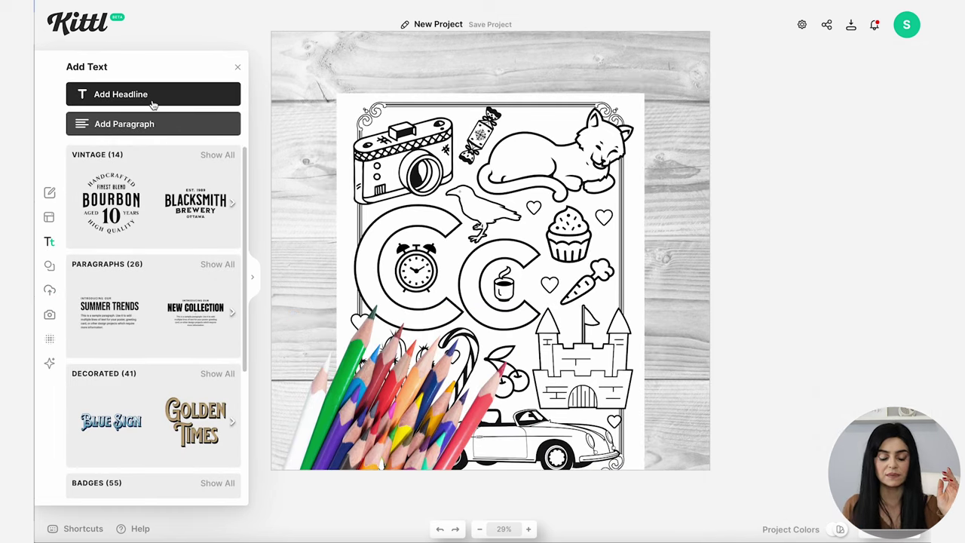
{"action": "left_click", "coordinate": [153, 95]}
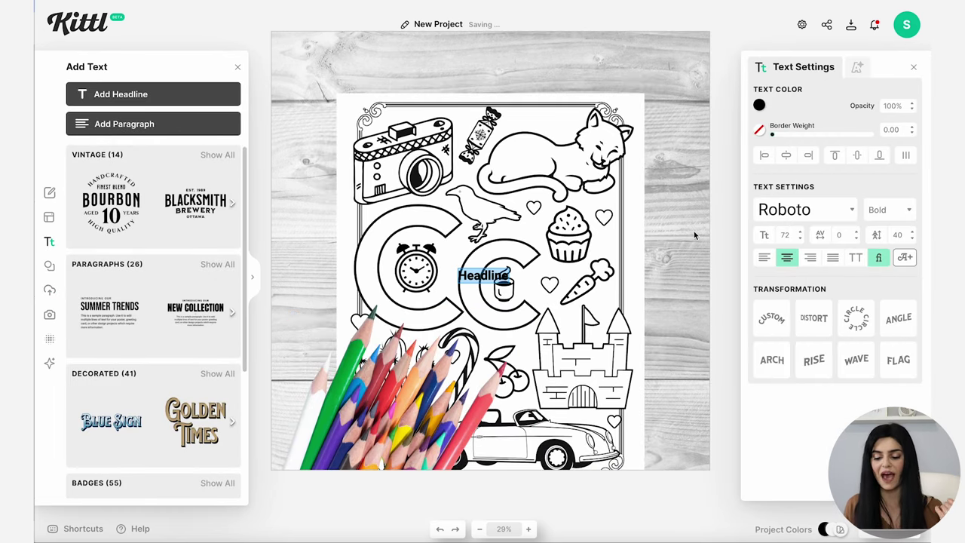
{"action": "left_click_drag", "start_coordinate": [457, 264], "coordinate": [263, 240]}
{"action": "left_click_drag", "start_coordinate": [407, 260], "coordinate": [497, 52]}
{"action": "double_click", "coordinate": [497, 52]}
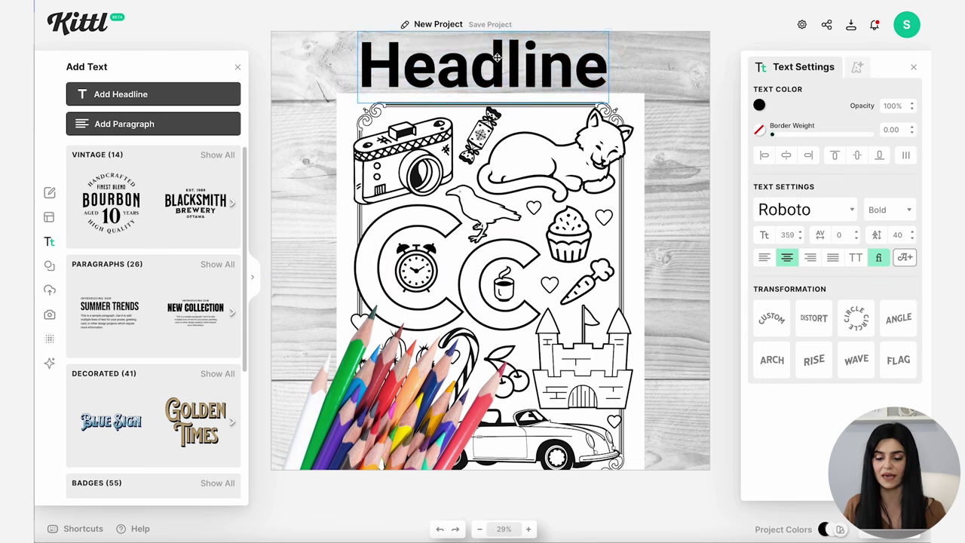
{"action": "type", "text": "ALPHABET"}
{"action": "key", "text": "Return"}
{"action": "type", "text": "COLORING"}
{"action": "key", "text": "Return"}
{"action": "type", "text": "PAGES"}
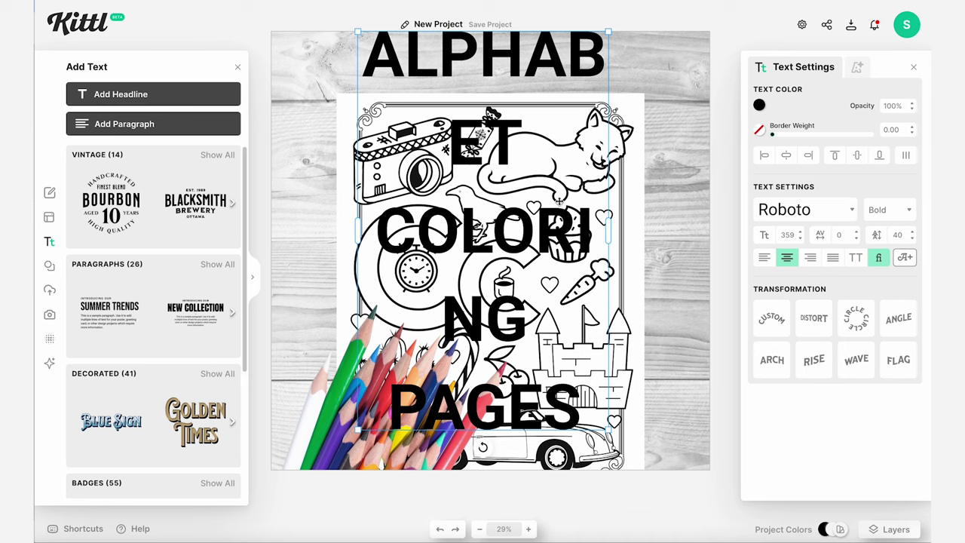
Set the title to Cal Sans at size 160 and widen its box
{"action": "left_click", "coordinate": [806, 210]}
{"action": "left_click", "coordinate": [625, 101]}
{"action": "double_click", "coordinate": [787, 235]}
{"action": "type", "text": "160"}
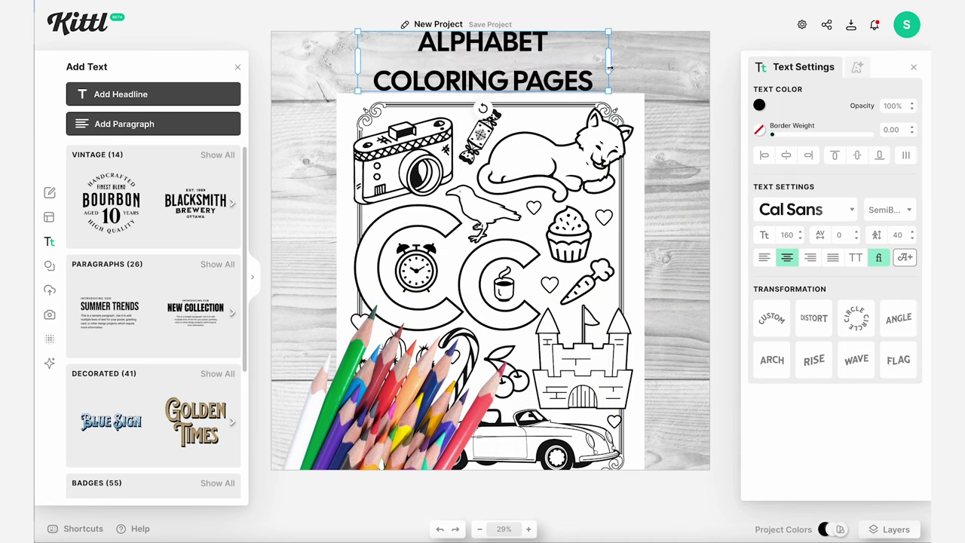
{"action": "left_click_drag", "start_coordinate": [610, 68], "coordinate": [722, 68]}
Add a red second line 'PRINTABLE * US LETTER SIZE * 26 PAGES' below the title
{"action": "double_click", "coordinate": [528, 57]}
{"action": "key", "text": "ctrl+c"}
{"action": "key", "text": "ctrl+v"}
{"action": "left_click_drag", "start_coordinate": [449, 85], "coordinate": [537, 84]}
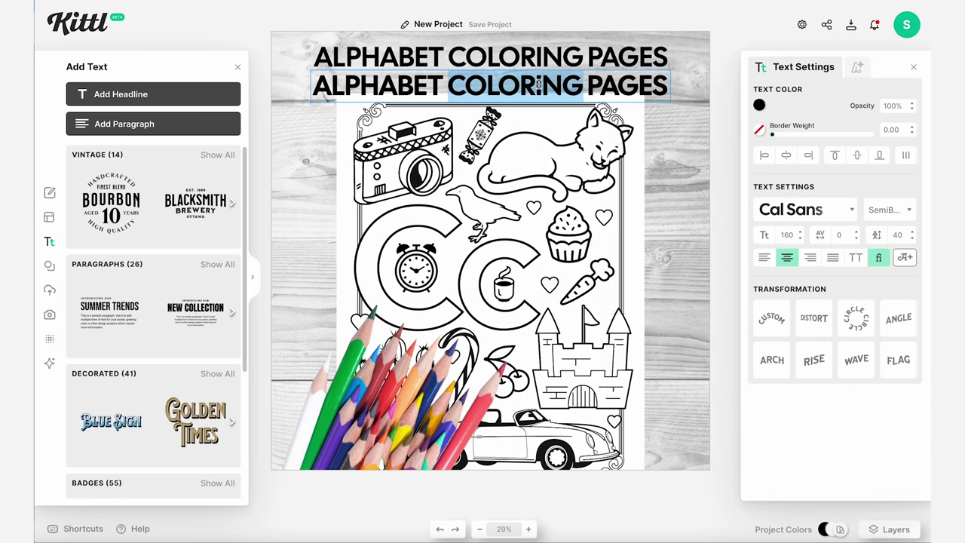
{"action": "left_click", "coordinate": [537, 85]}
{"action": "triple_click", "coordinate": [535, 85]}
{"action": "type", "text": "PRINTABLE *"}
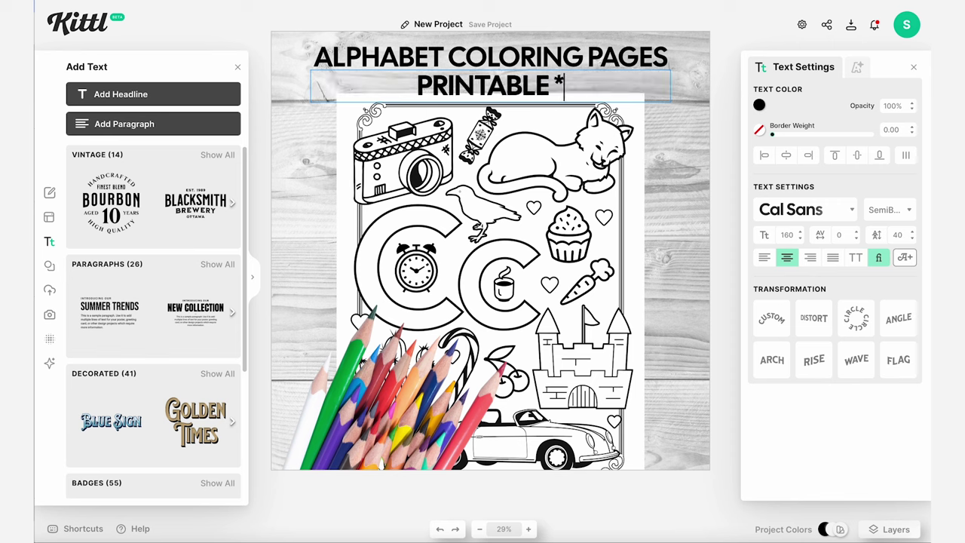
{"action": "type", "text": " US LETTER SIZE *"}
{"action": "key", "text": "Return"}
{"action": "type", "text": "26 PAGES"}
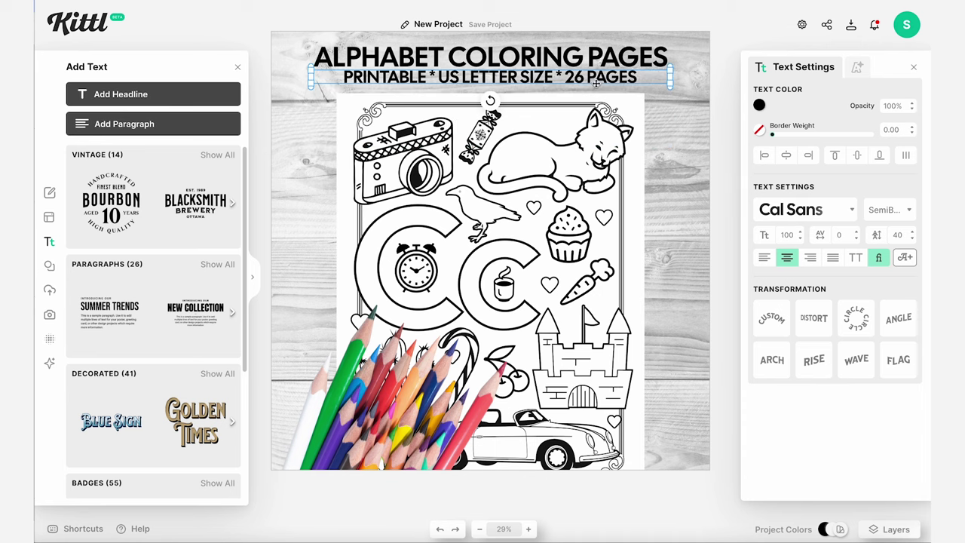
{"action": "left_click", "coordinate": [759, 105]}
{"action": "left_click", "coordinate": [609, 338]}
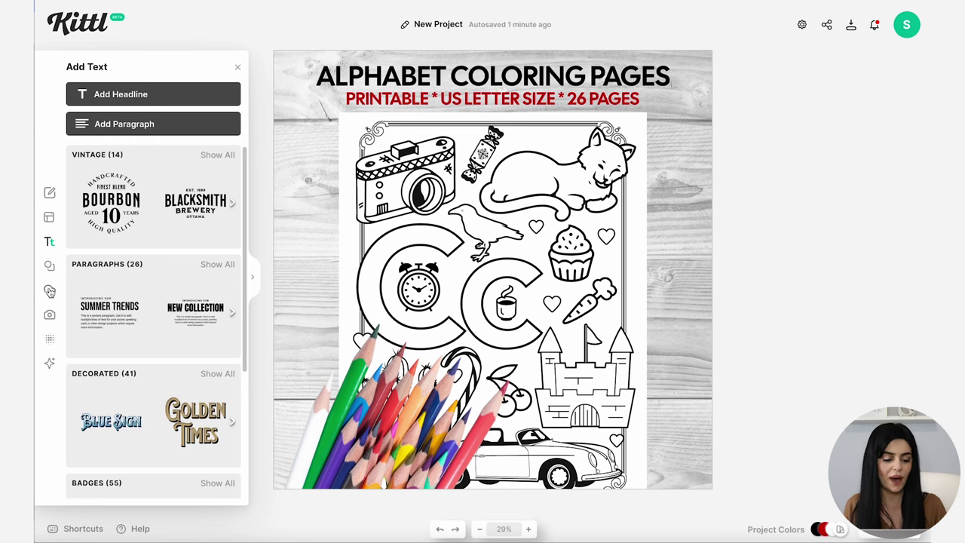
Add a black square from Elements and stretch it over the whole colouring page
{"action": "left_click", "coordinate": [49, 265]}
{"action": "left_click", "coordinate": [111, 322]}
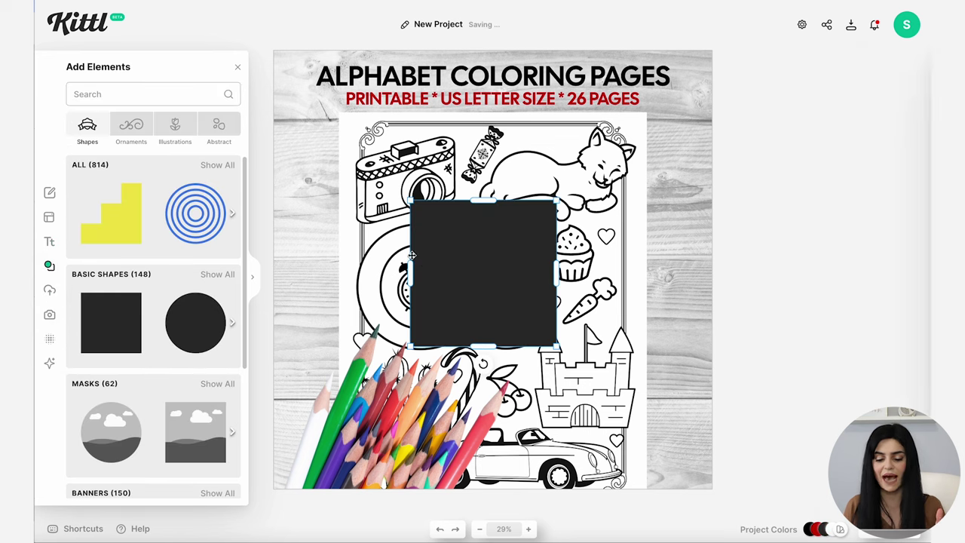
{"action": "left_click_drag", "start_coordinate": [433, 252], "coordinate": [365, 173]}
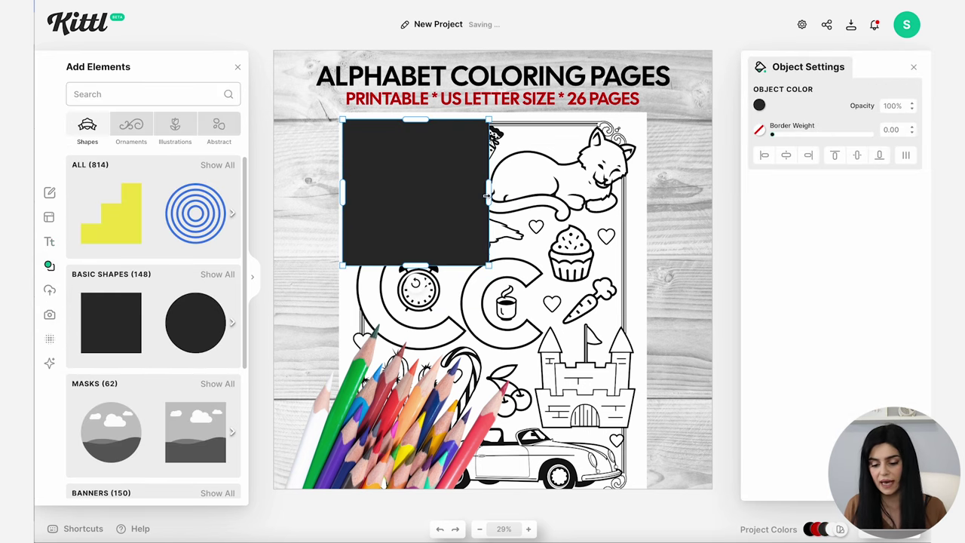
{"action": "left_click_drag", "start_coordinate": [487, 195], "coordinate": [611, 178]}
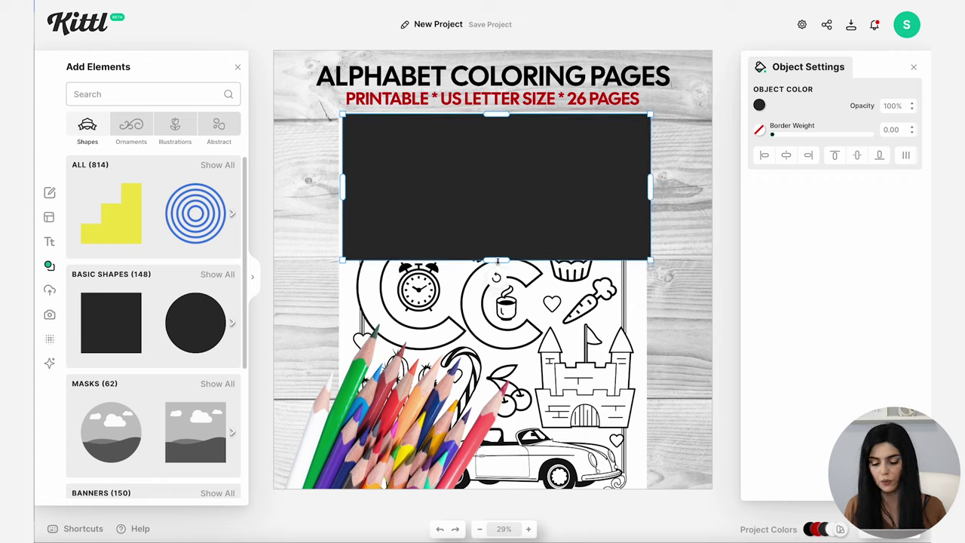
{"action": "left_click_drag", "start_coordinate": [496, 260], "coordinate": [544, 493]}
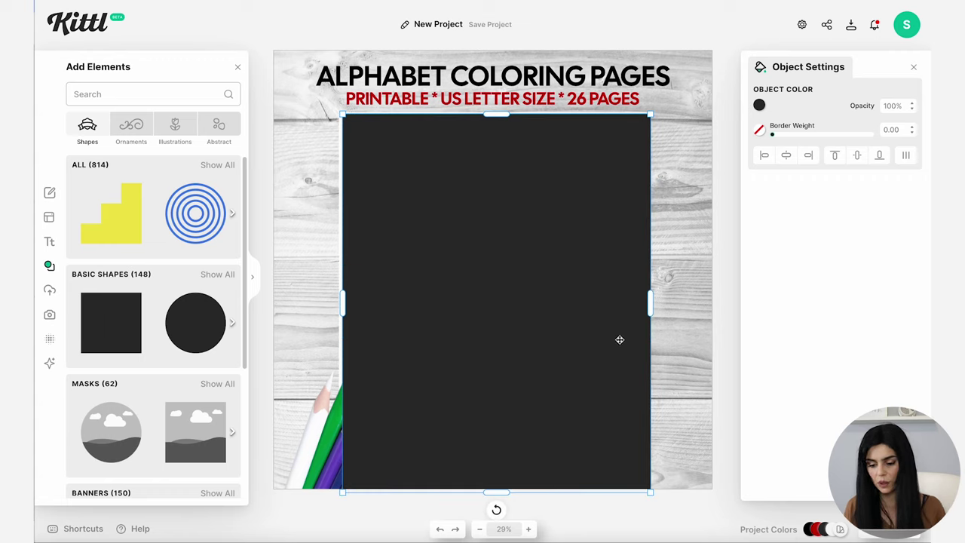
Send the black rectangle behind the colouring page and set its opacity to 30%
{"action": "left_click", "coordinate": [685, 324]}
{"action": "right_click", "coordinate": [579, 327]}
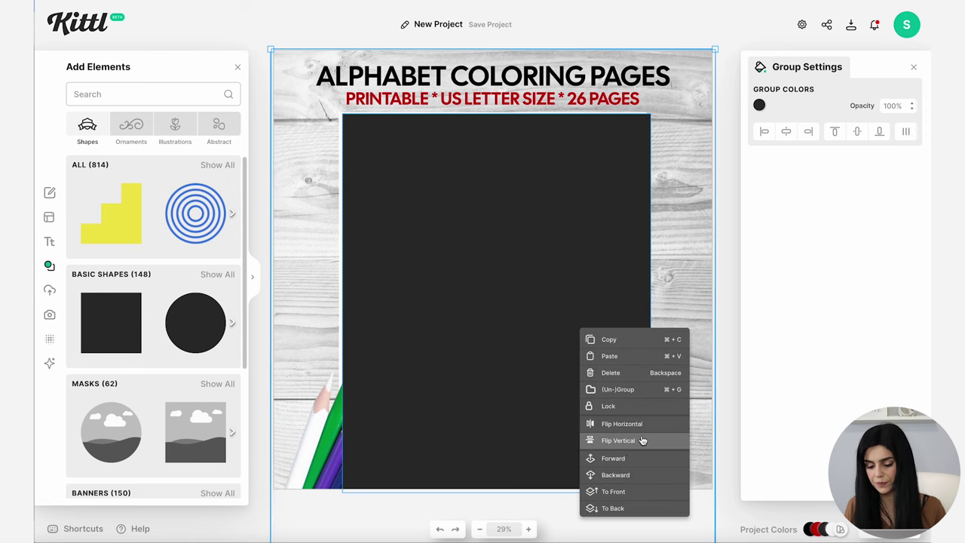
{"action": "left_click", "coordinate": [631, 508]}
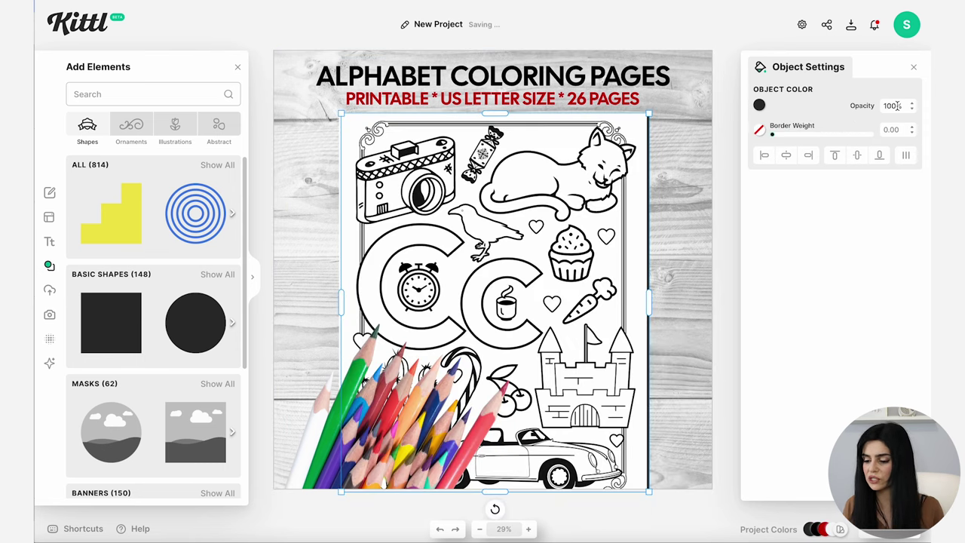
{"action": "type", "text": "30"}
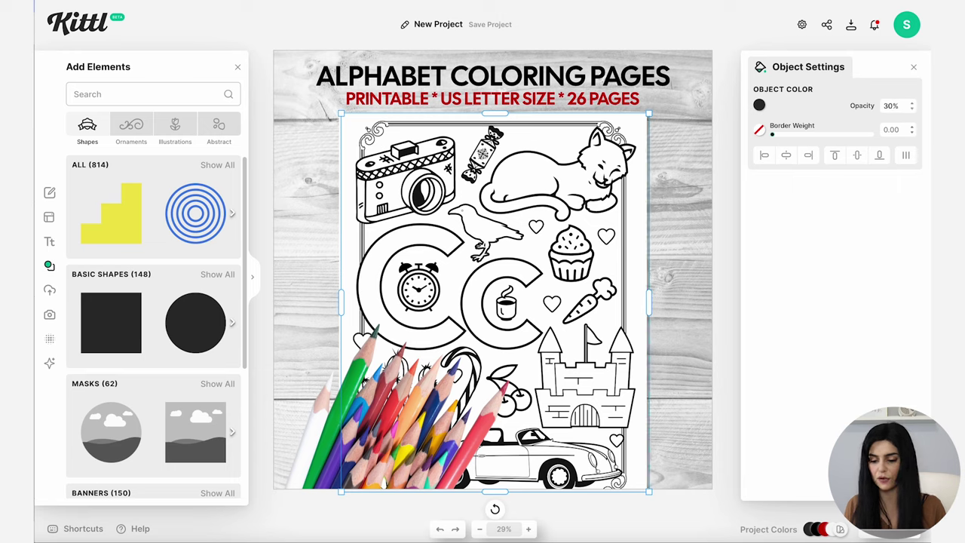
{"action": "left_click", "coordinate": [743, 210]}
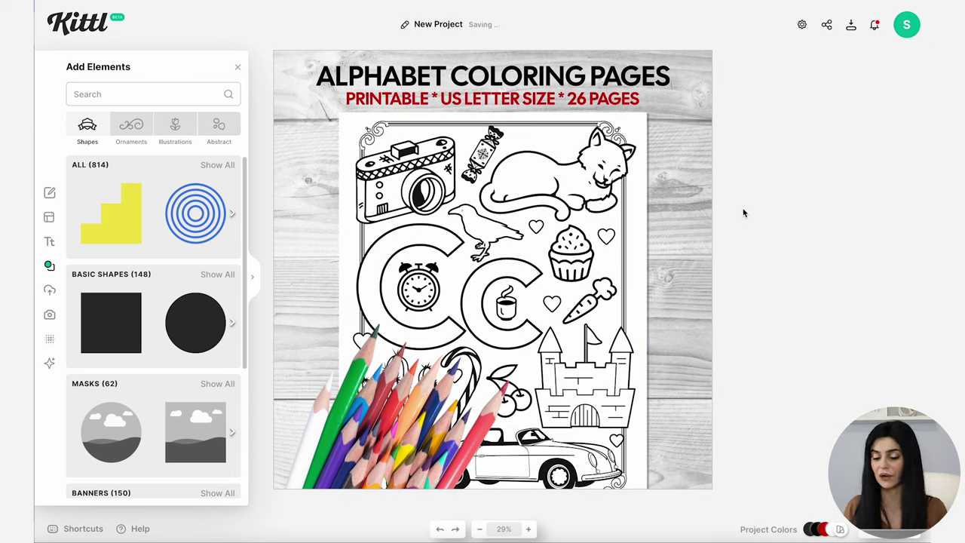
Download the mockup as a JPG, then review the Free, Pro, Expert and Business pricing plans
{"action": "left_click", "coordinate": [852, 28]}
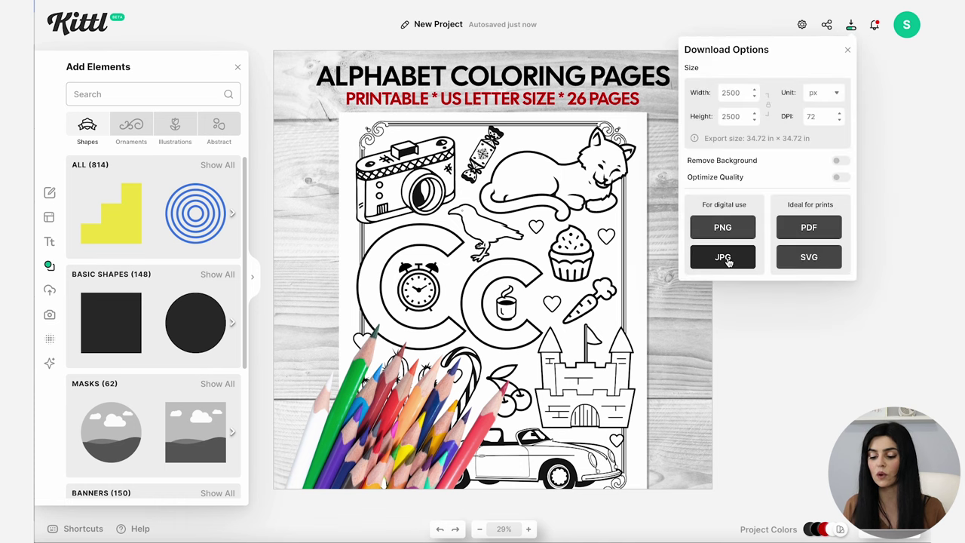
{"action": "left_click", "coordinate": [726, 259]}
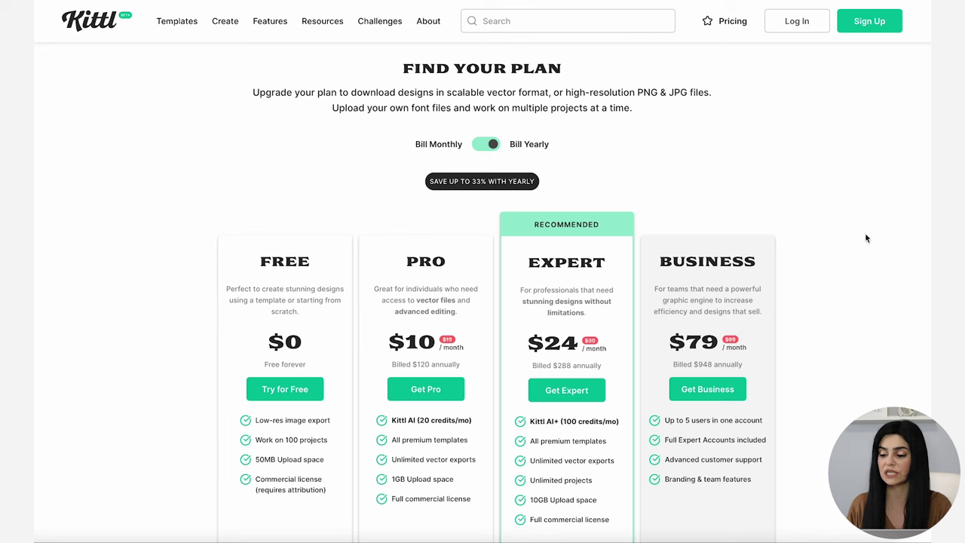
{"action": "scroll", "coordinate": [804, 300], "scroll_direction": "down", "scroll_amount": 1}
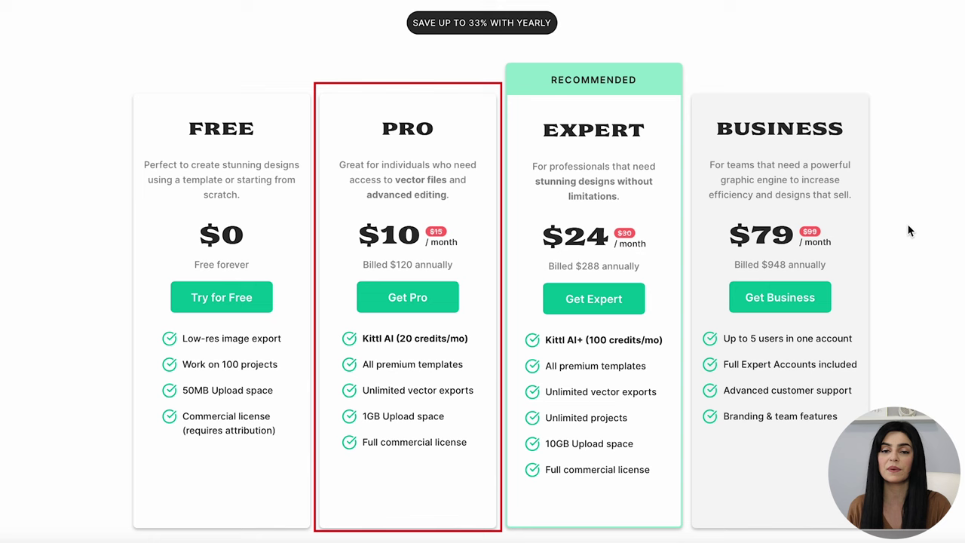
{"action": "scroll", "coordinate": [909, 231], "scroll_direction": "down", "scroll_amount": 1}
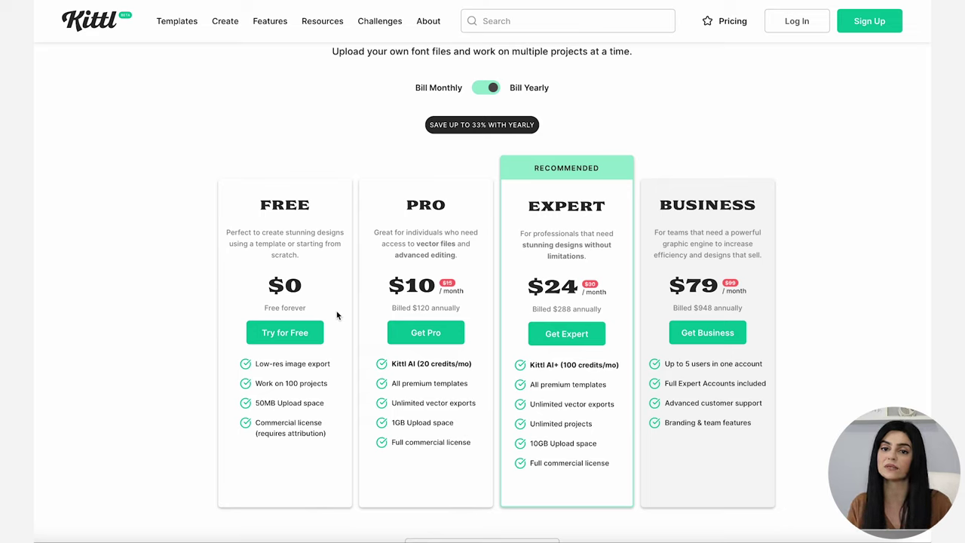
{"action": "scroll", "coordinate": [336, 315], "scroll_direction": "up", "scroll_amount": 1}
Open Resources > Licensing and read through the permitted and prohibited use terms
{"action": "mouse_move", "coordinate": [343, 109]}
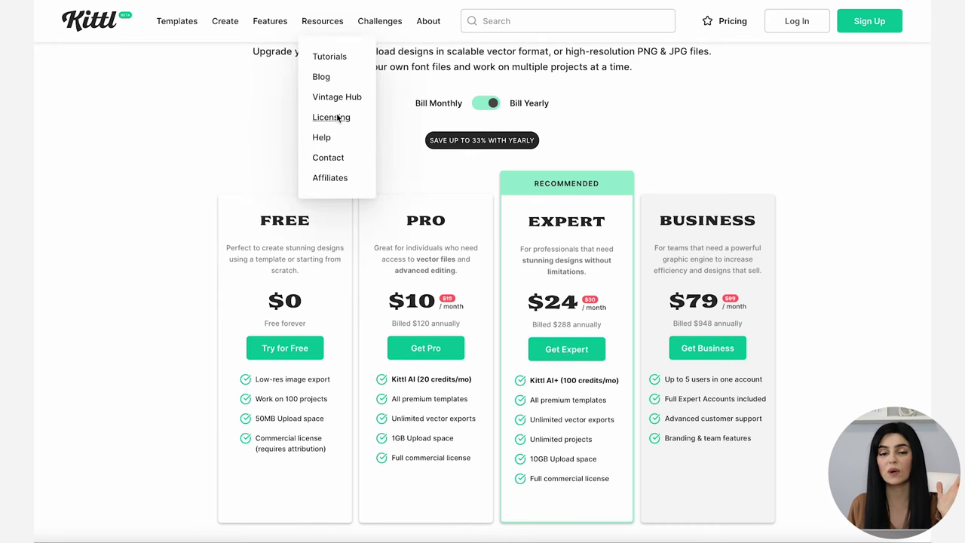
{"action": "left_click", "coordinate": [332, 117]}
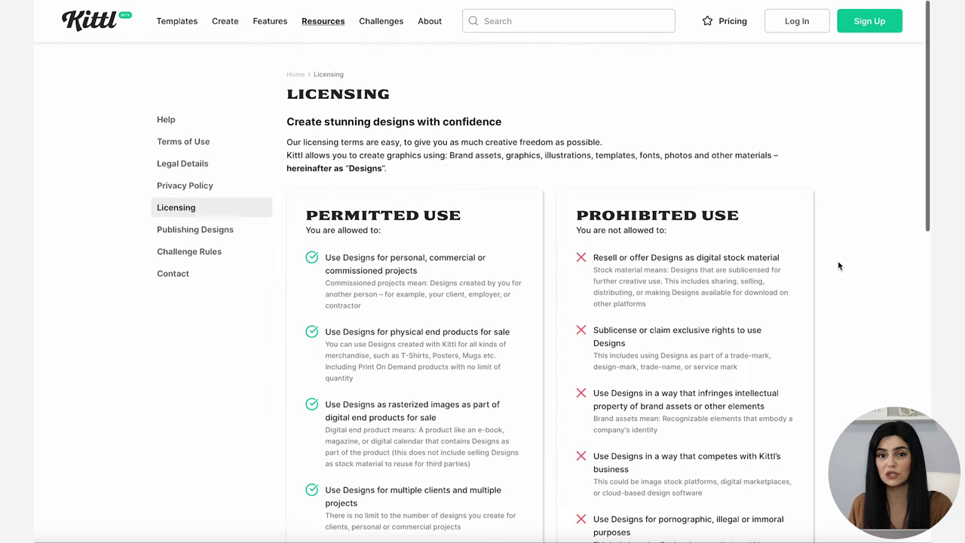
{"action": "scroll", "coordinate": [839, 265], "scroll_direction": "down", "scroll_amount": 1}
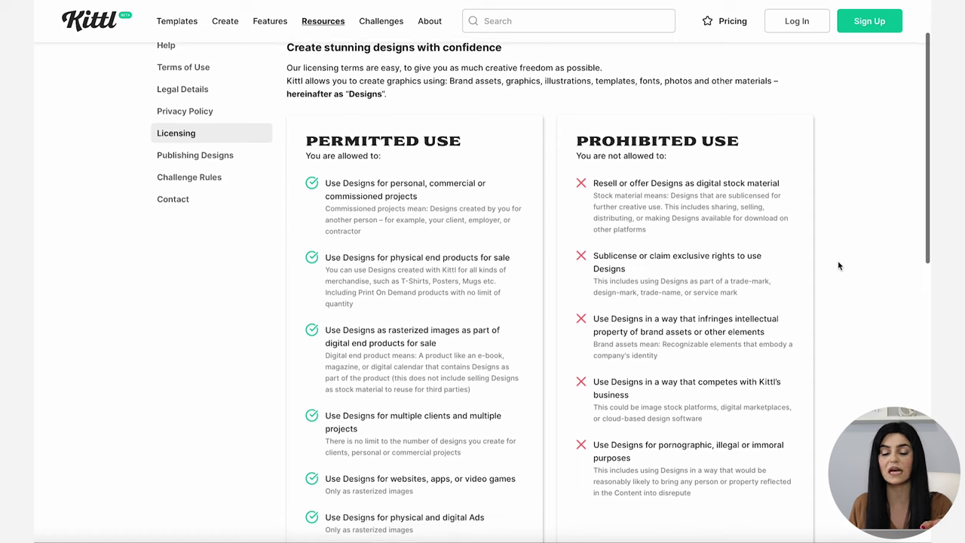
{"action": "scroll", "coordinate": [839, 266], "scroll_direction": "down", "scroll_amount": 1}
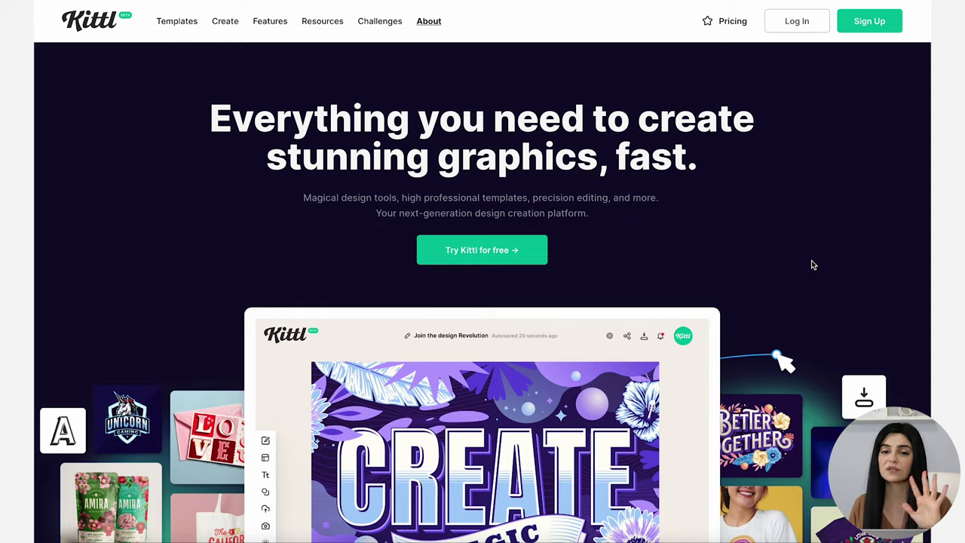
{"action": "scroll", "coordinate": [812, 263], "scroll_direction": "down", "scroll_amount": 6}
{"action": "scroll", "coordinate": [813, 265], "scroll_direction": "down", "scroll_amount": 8}
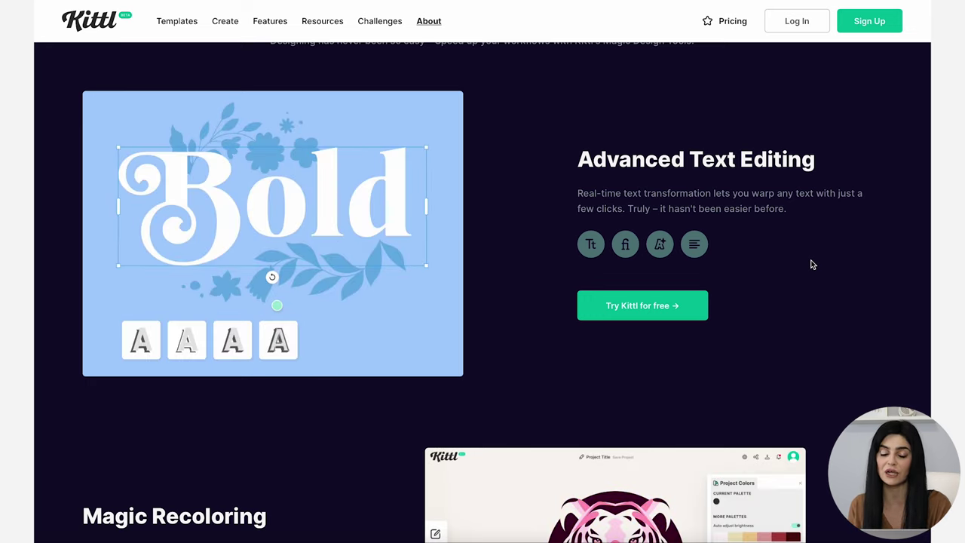
{"action": "scroll", "coordinate": [812, 265], "scroll_direction": "down", "scroll_amount": 1}
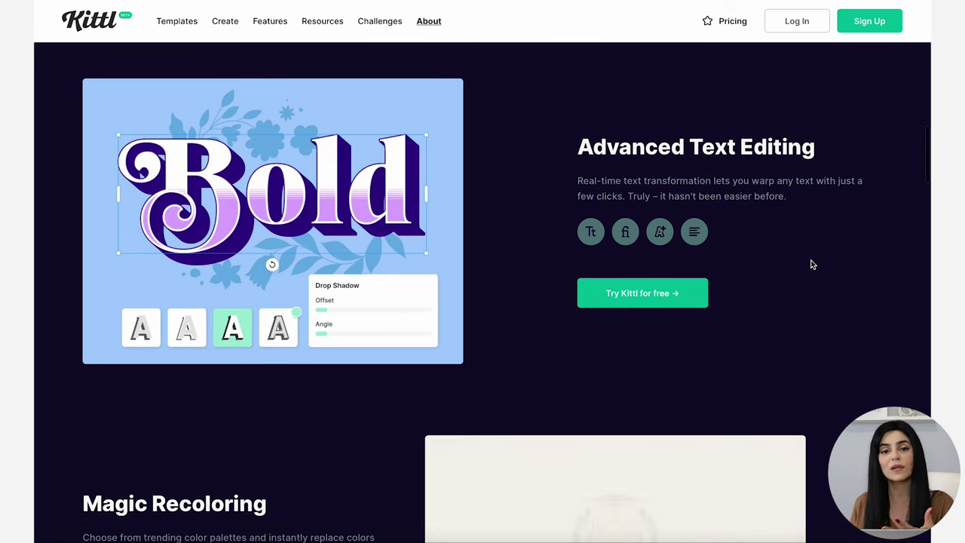